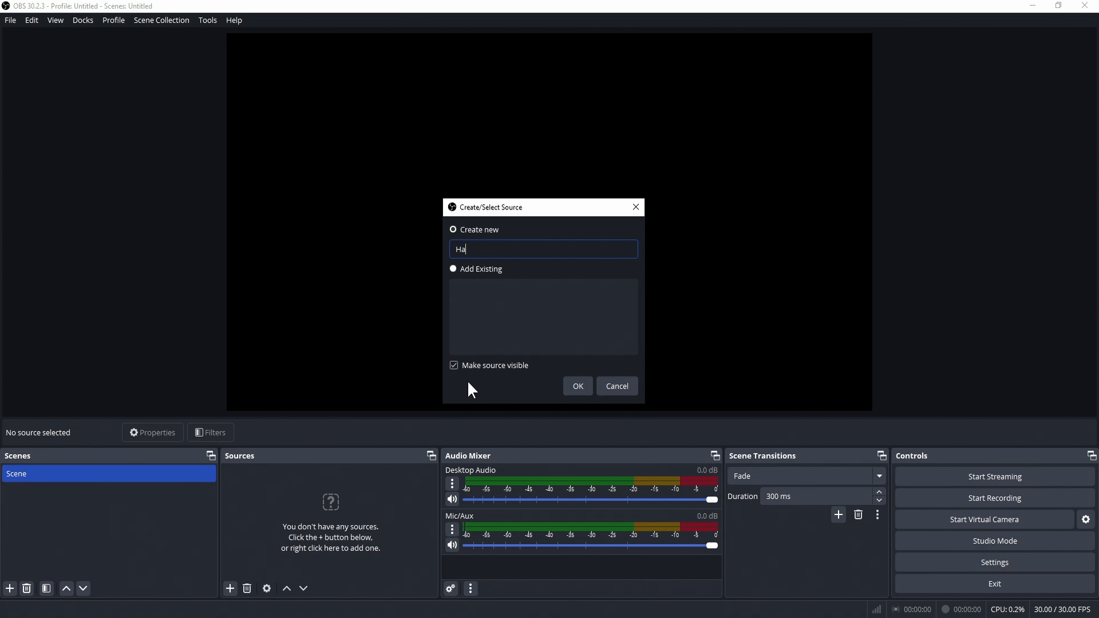
# Step: Create the image source 'Начален екран' and load cyb8r_exports (1 of 1)-4.jpg as its picture
pyautogui.write('u')
pyautogui.write('ален ек')
pyautogui.write('ран')
pyautogui.click(572, 386)
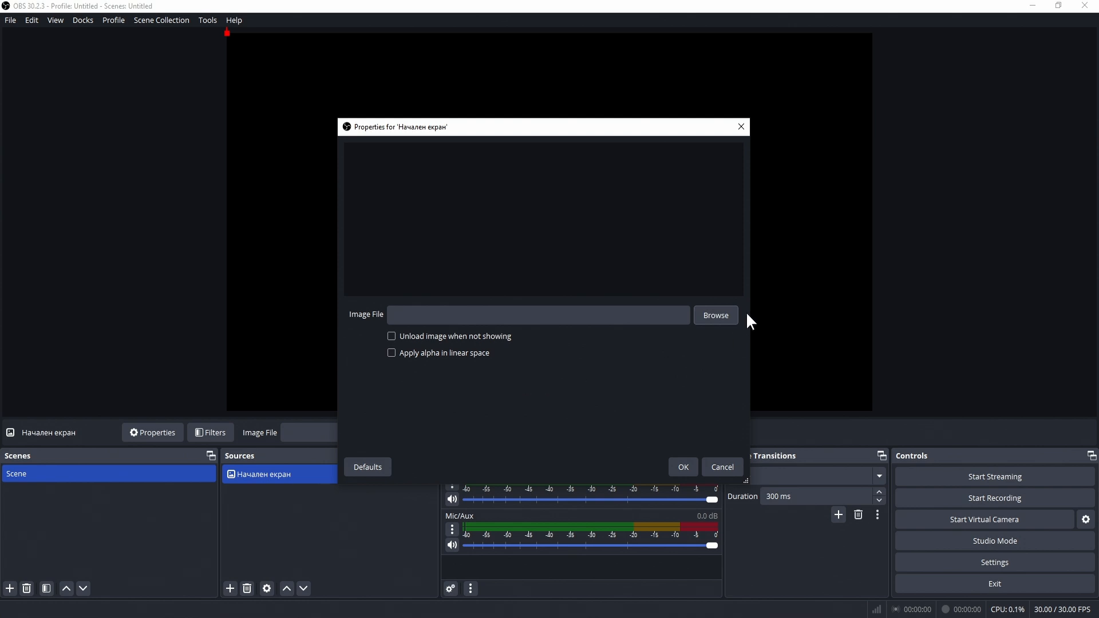
pyautogui.click(727, 313)
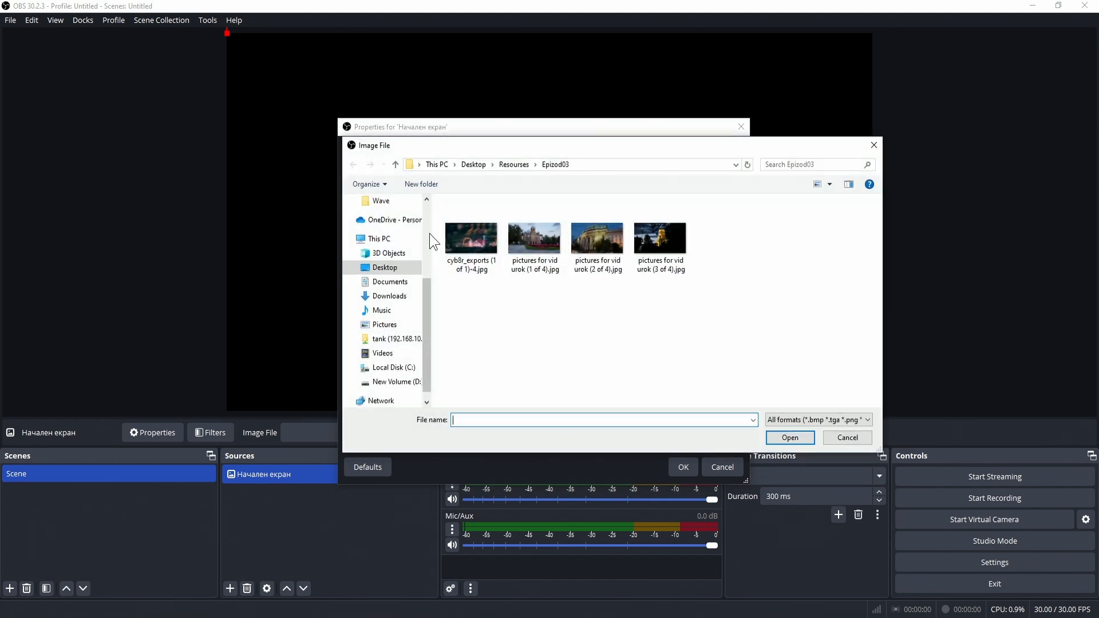
pyautogui.click(469, 229)
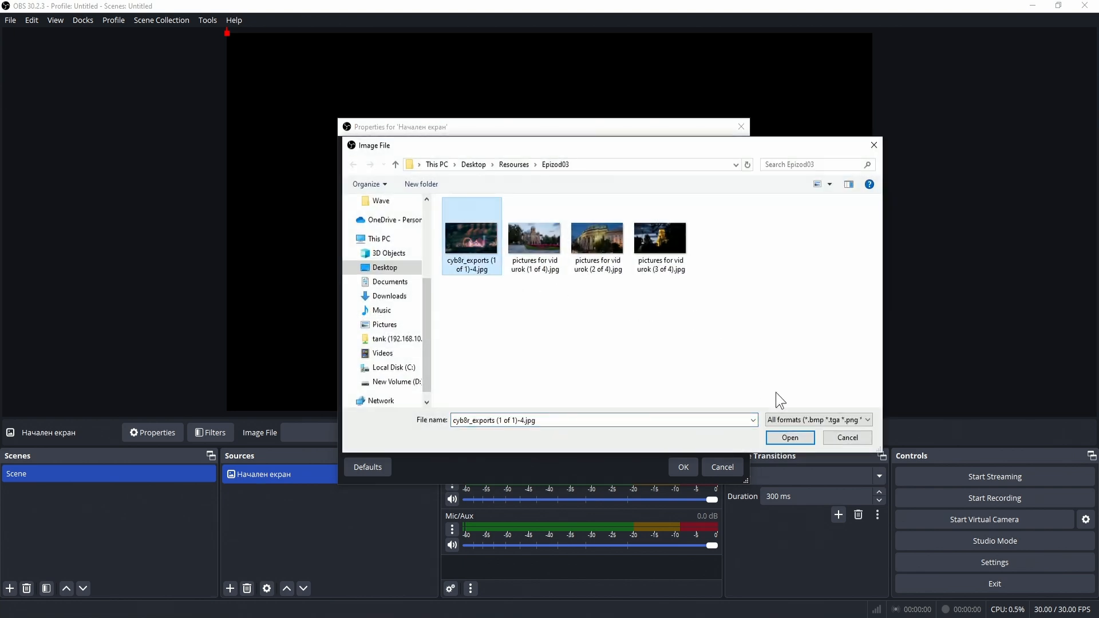
pyautogui.click(788, 438)
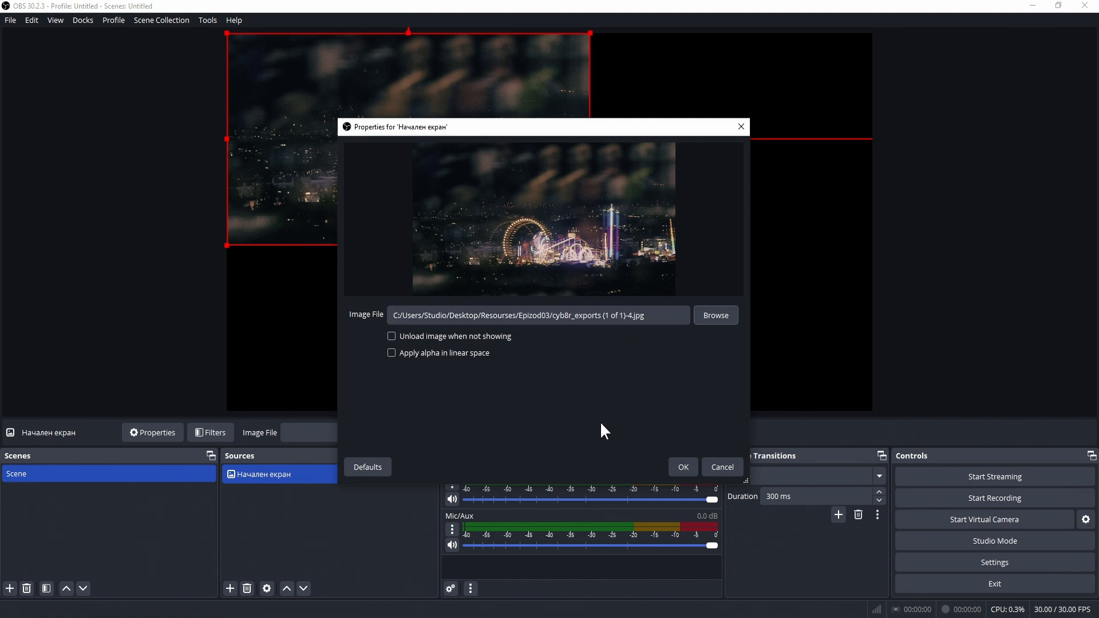
# Step: Accept the image settings, then move and stretch the fairground photo to cover the canvas
pyautogui.click(685, 462)
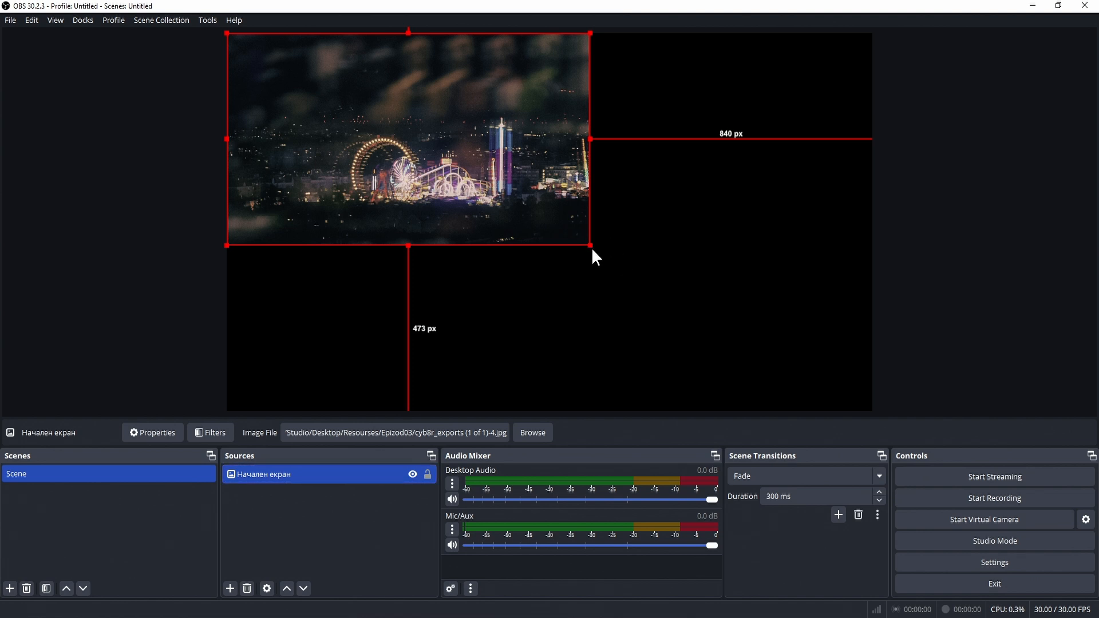
pyautogui.moveTo(495, 198); pyautogui.dragTo(529, 216)
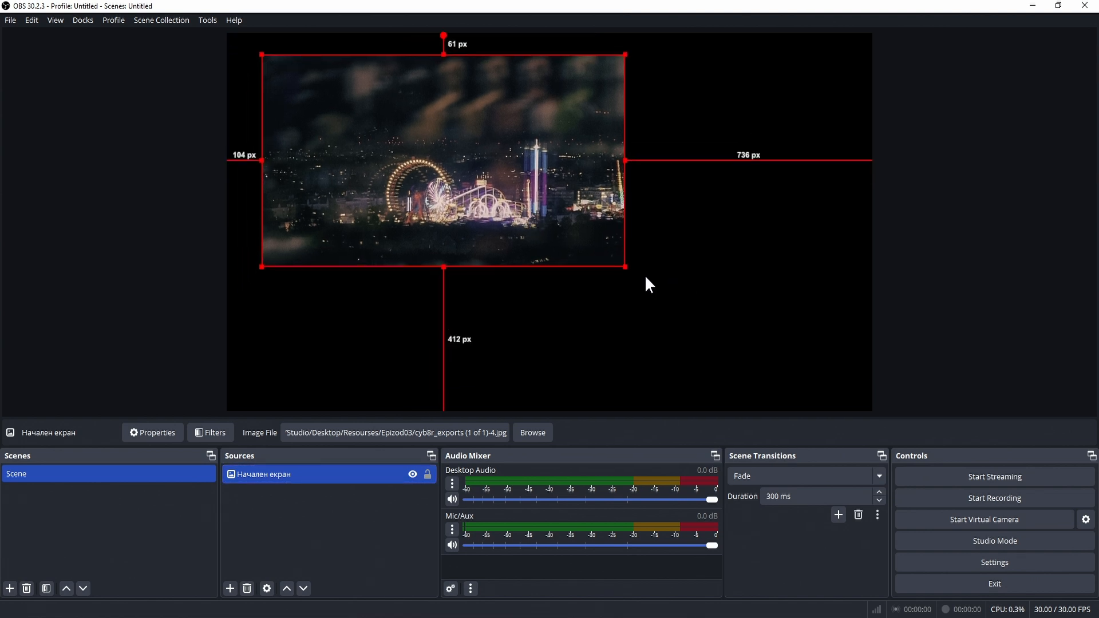
pyautogui.moveTo(622, 267)
pyautogui.mouseDown()
pyautogui.moveTo(704, 313)
pyautogui.moveTo(579, 265)
pyautogui.moveTo(660, 287)
pyautogui.moveTo(679, 309)
pyautogui.moveTo(612, 272)
pyautogui.mouseUp()
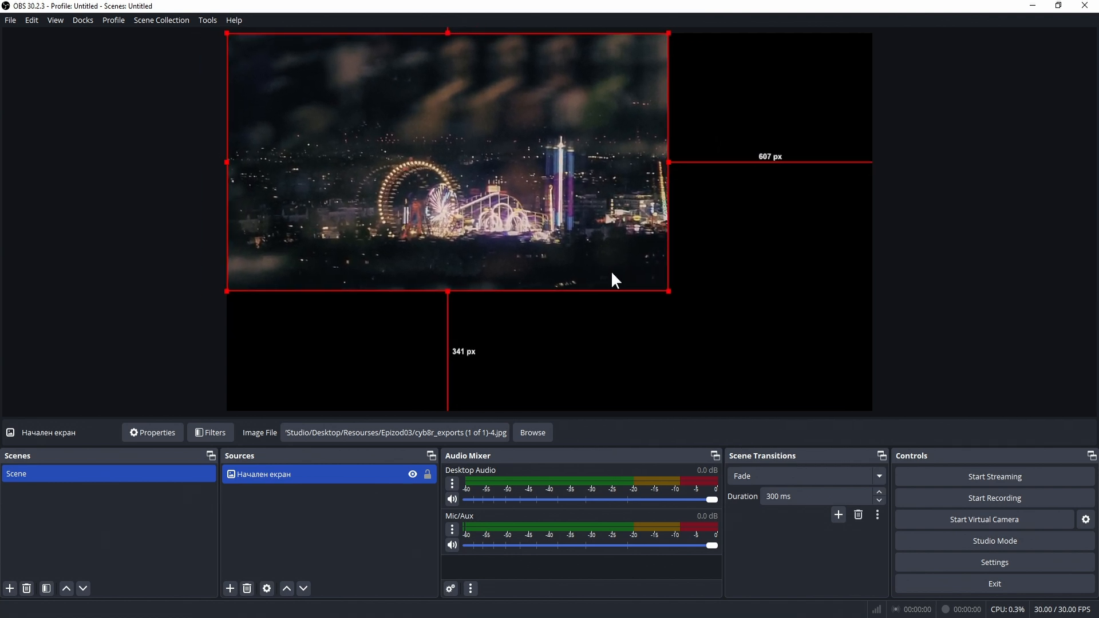
pyautogui.moveTo(668, 293); pyautogui.dragTo(1008, 427)
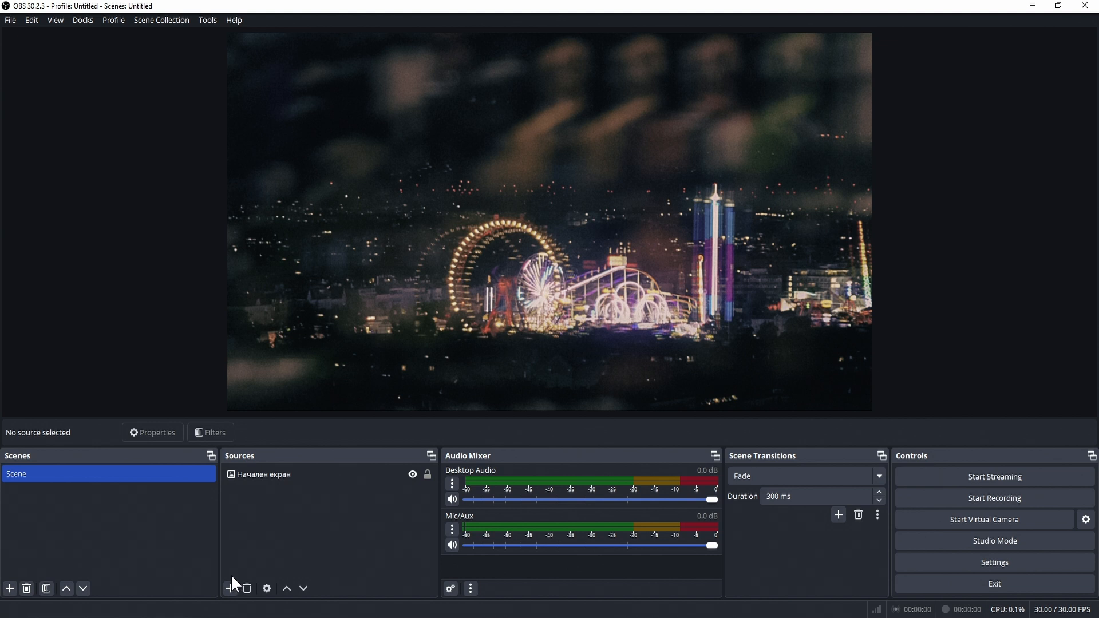
# Step: Add a new Image Slide Show source named 'Снимки'
pyautogui.click(230, 589)
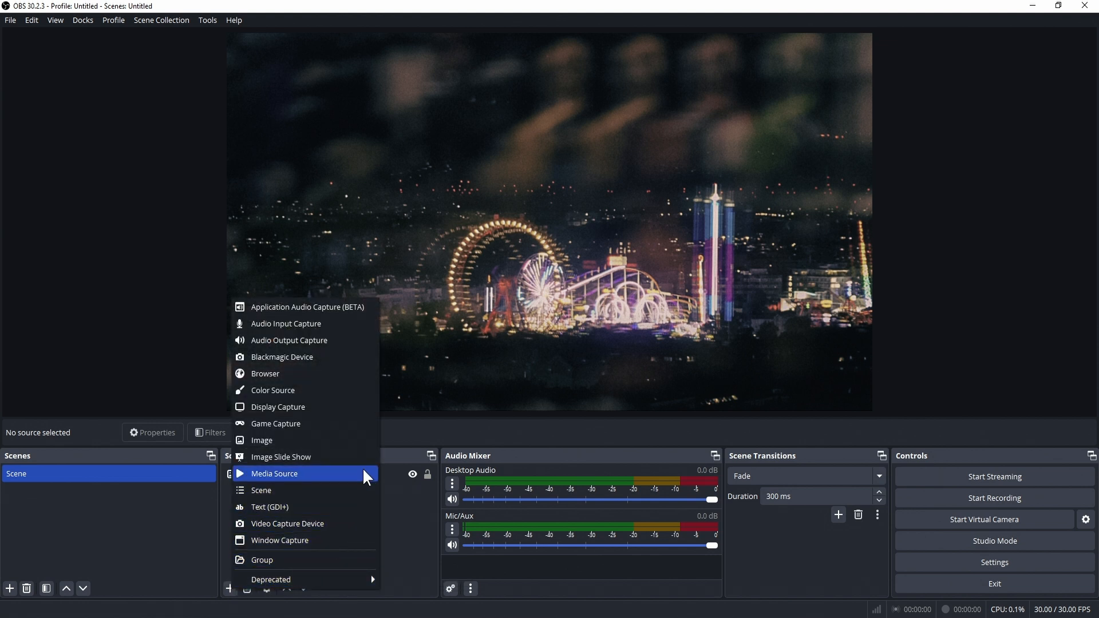
pyautogui.click(353, 457)
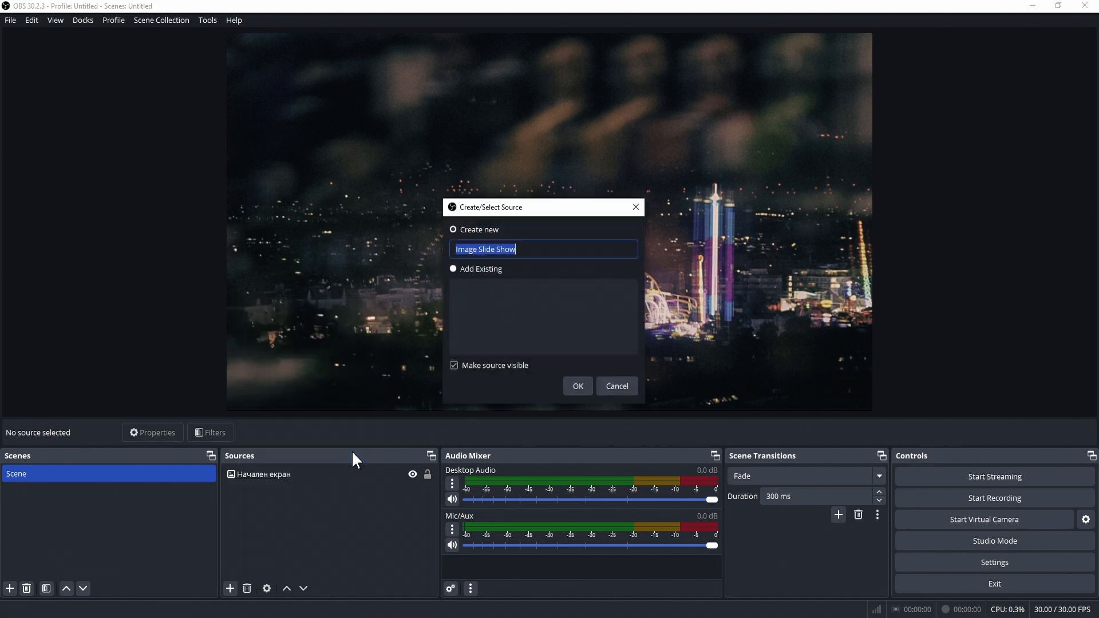
pyautogui.write('Снимки')
pyautogui.press('Return')
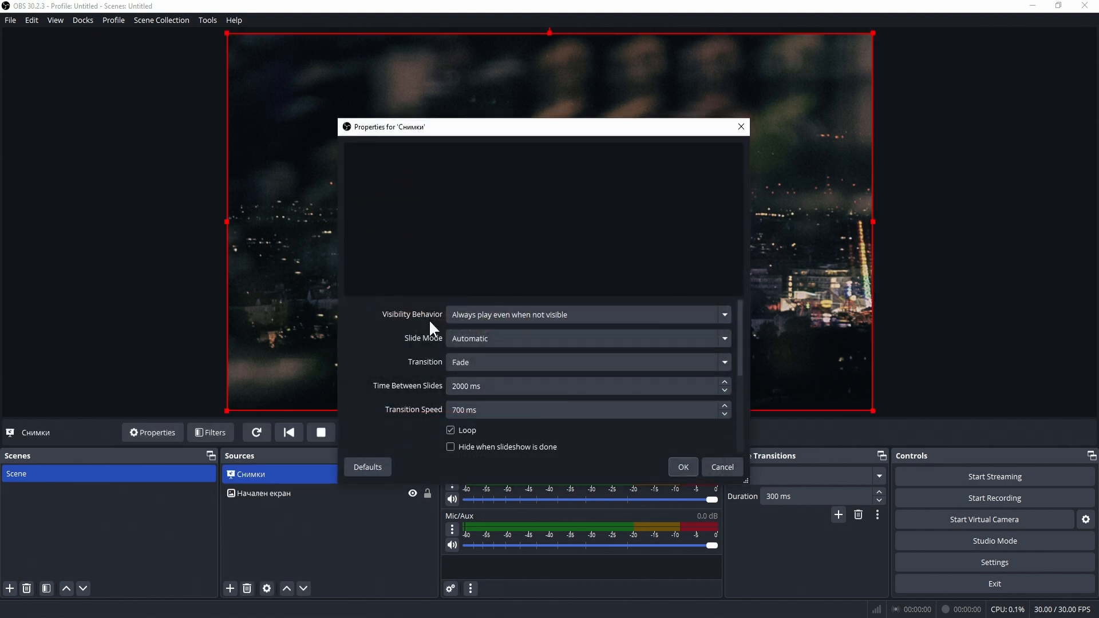
# Step: Add the file cyb8r_exports (1 of 1)-4.jpg to the slideshow's image list
pyautogui.scroll(-3, 642, 422)
pyautogui.click(636, 411)
pyautogui.scroll(-2, 647, 366)
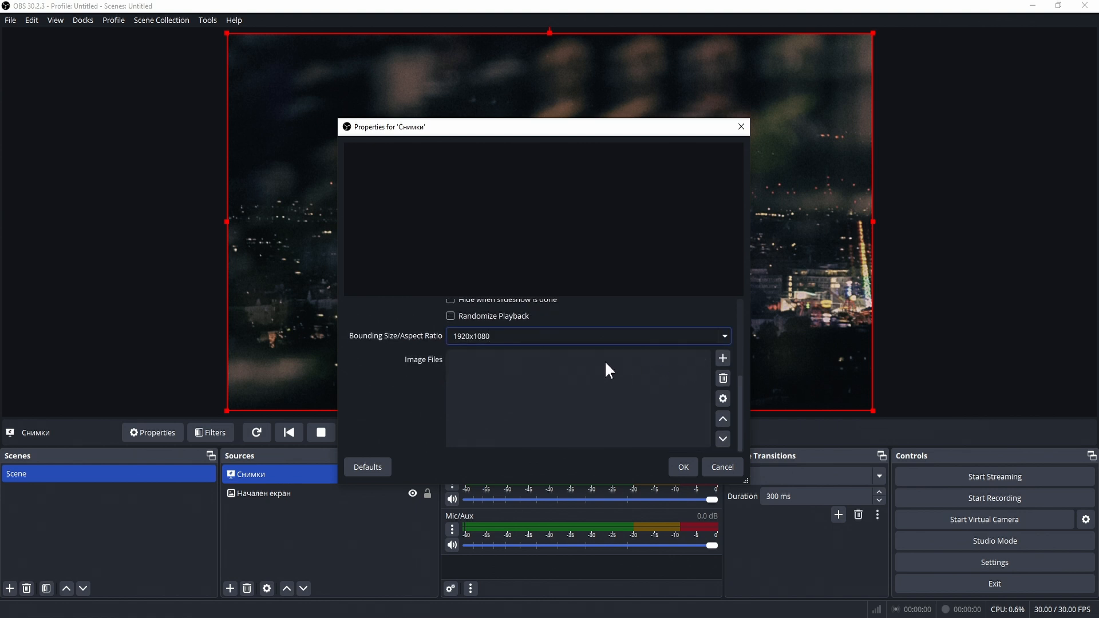
pyautogui.click(722, 361)
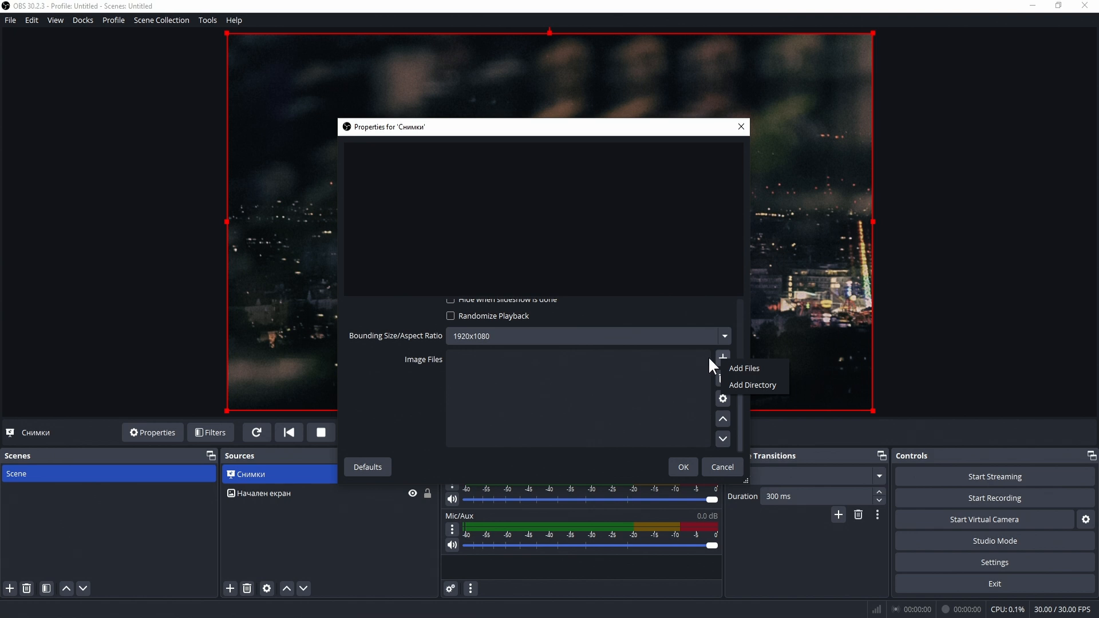
pyautogui.click(765, 370)
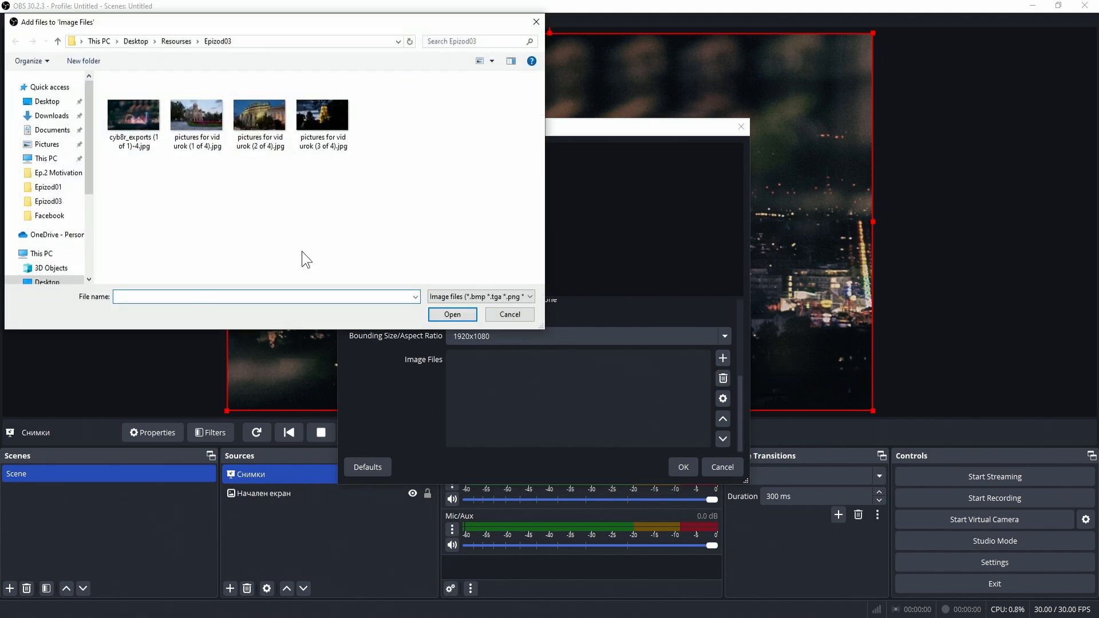
pyautogui.click(128, 108)
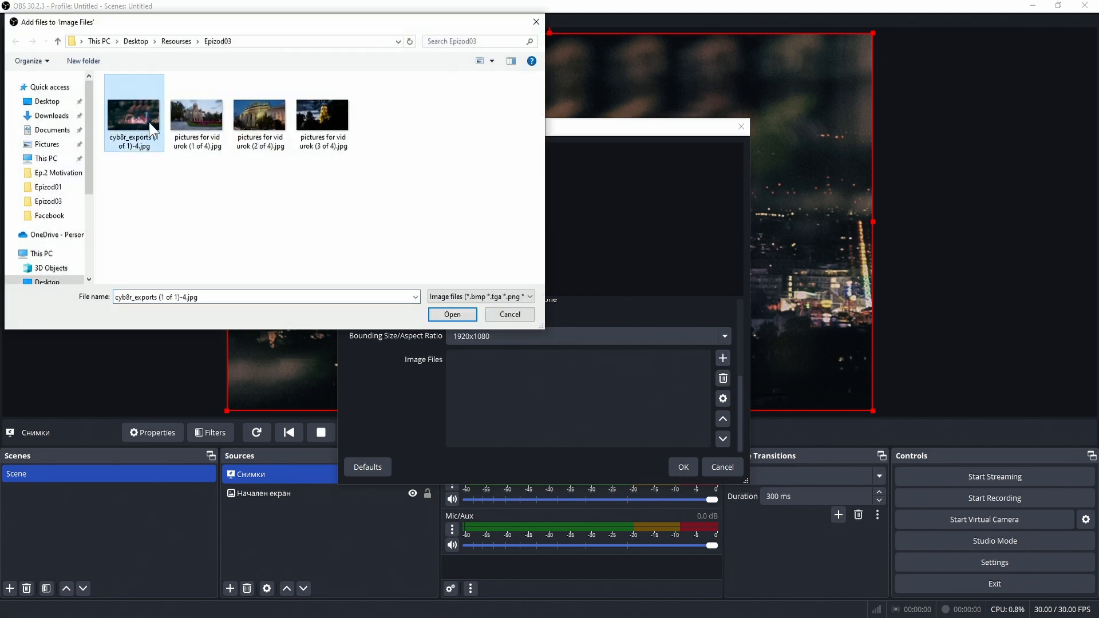
pyautogui.click(469, 313)
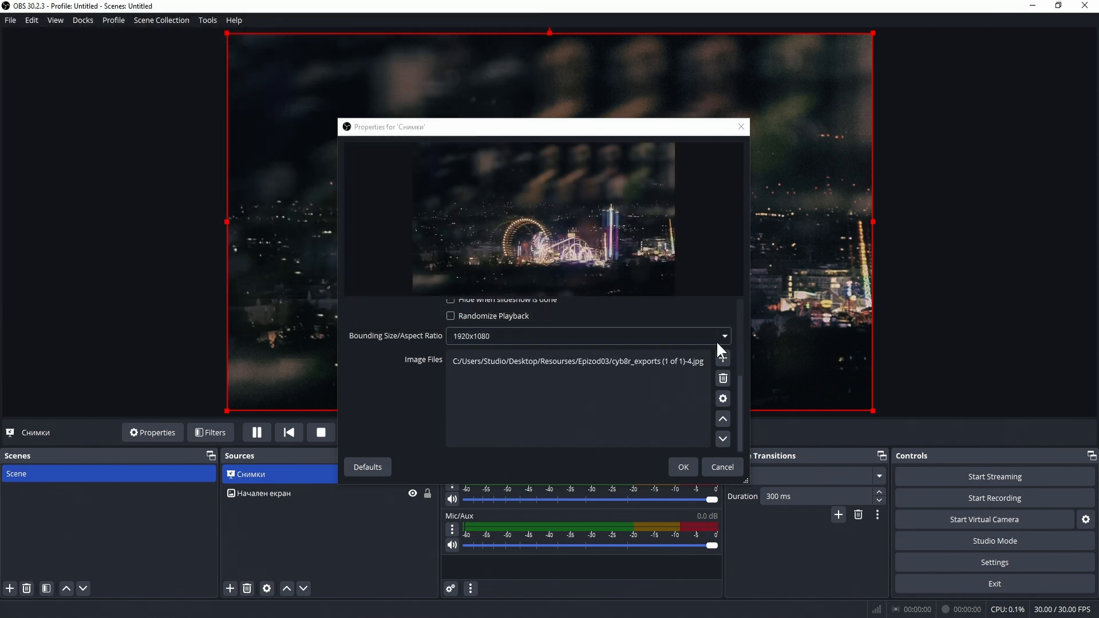
# Step: Add the (3 of 4), (2 of 4) and (1 of 4) 'pictures for vid urok' files to the slideshow
pyautogui.click(723, 356)
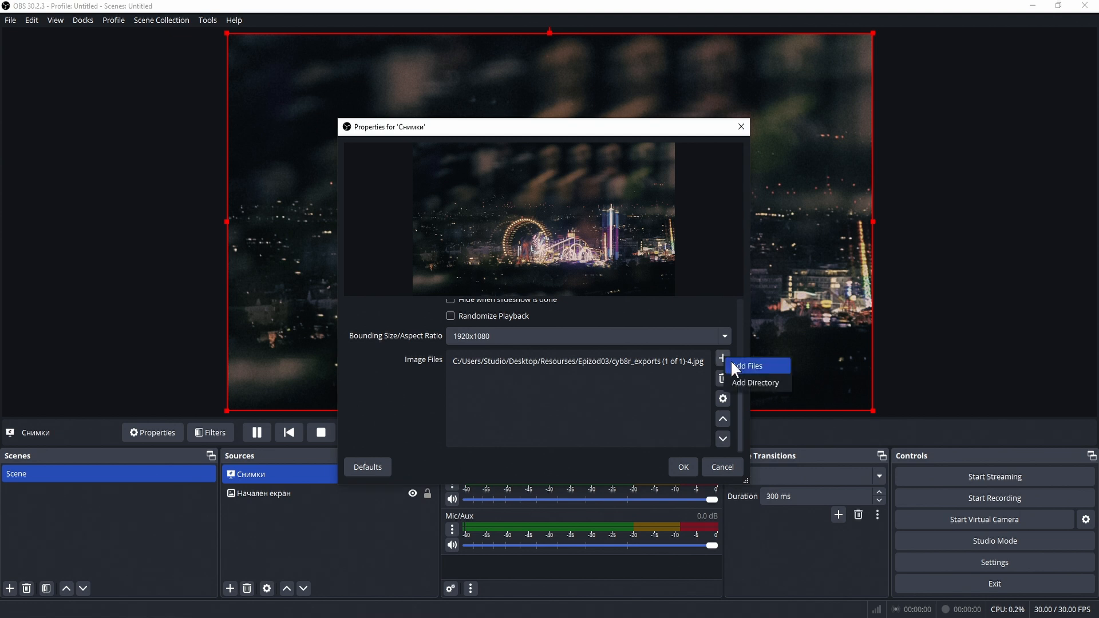
pyautogui.click(748, 366)
pyautogui.click(322, 120)
pyautogui.keyDown('ctrl'); pyautogui.click(282, 133); pyautogui.keyUp('ctrl')
pyautogui.keyDown('ctrl'); pyautogui.click(202, 130); pyautogui.keyUp('ctrl')
pyautogui.click(453, 315)
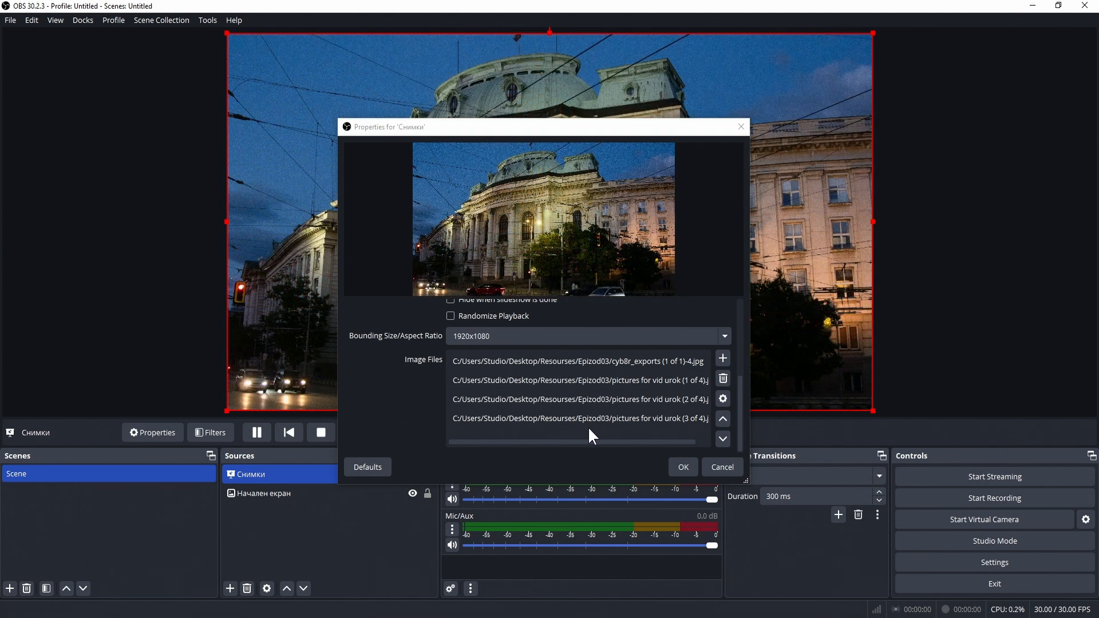
# Step: Add the Epizod03 folder from Resourses as a slideshow image directory
pyautogui.click(719, 362)
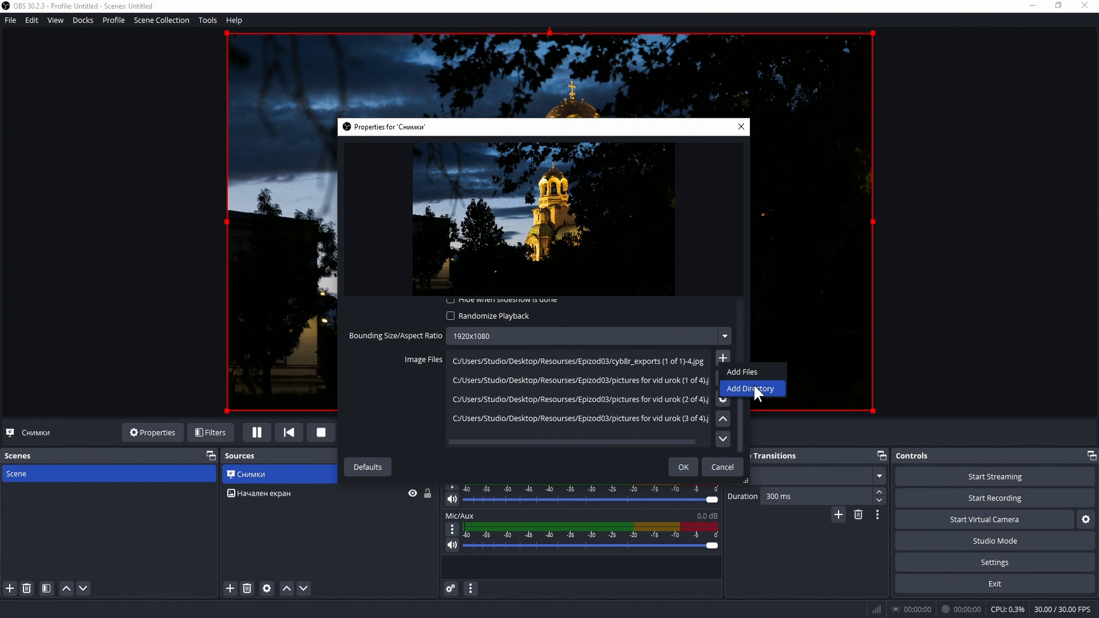
pyautogui.click(752, 388)
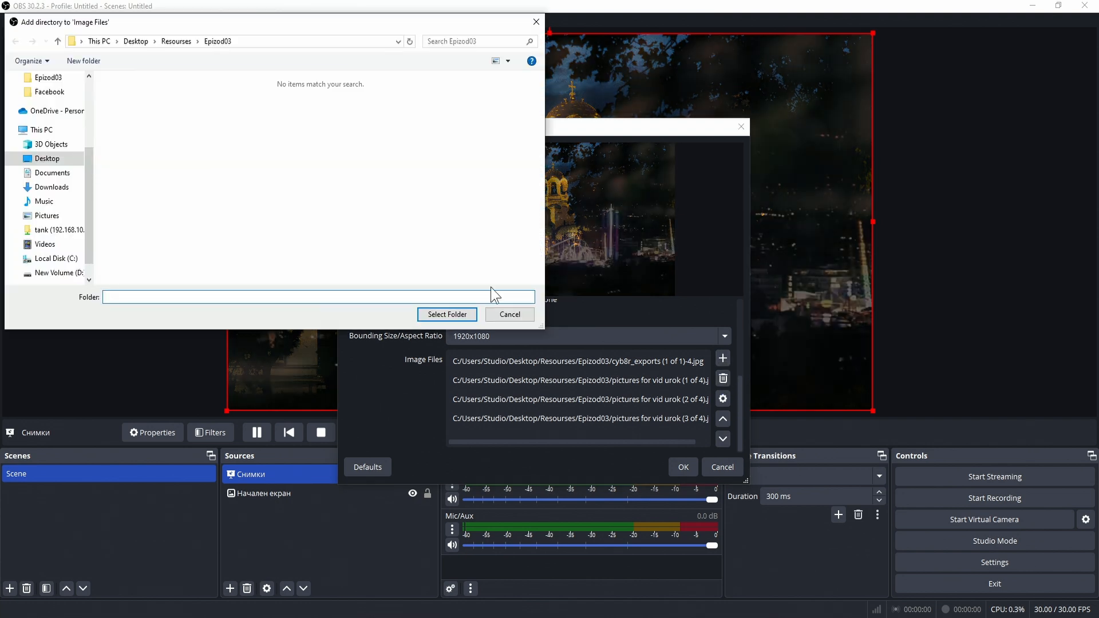
pyautogui.click(183, 40)
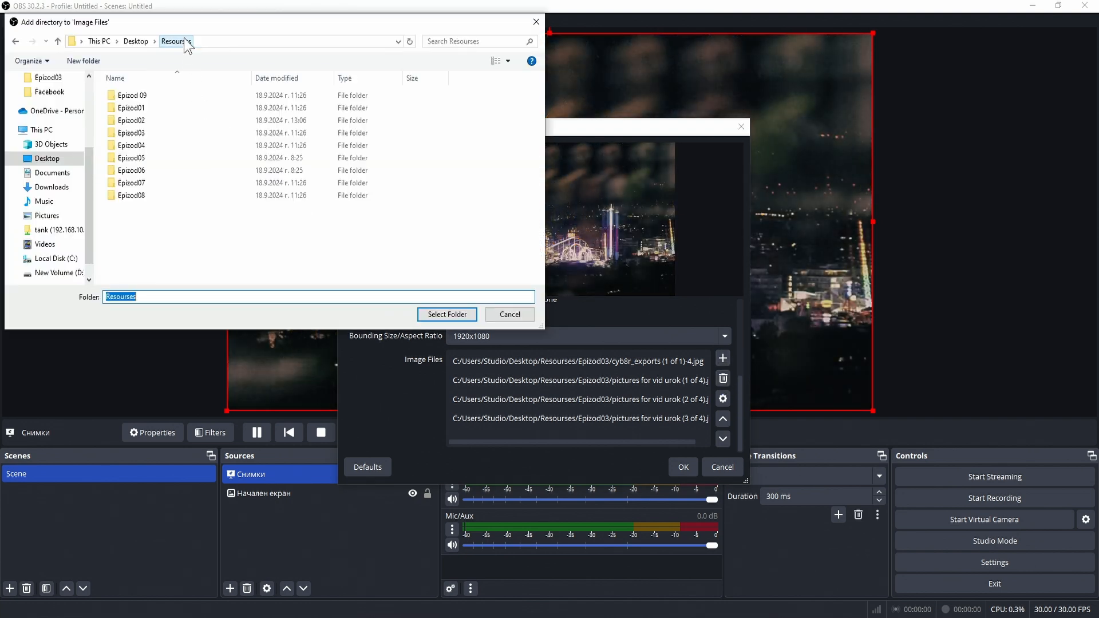
pyautogui.click(161, 132)
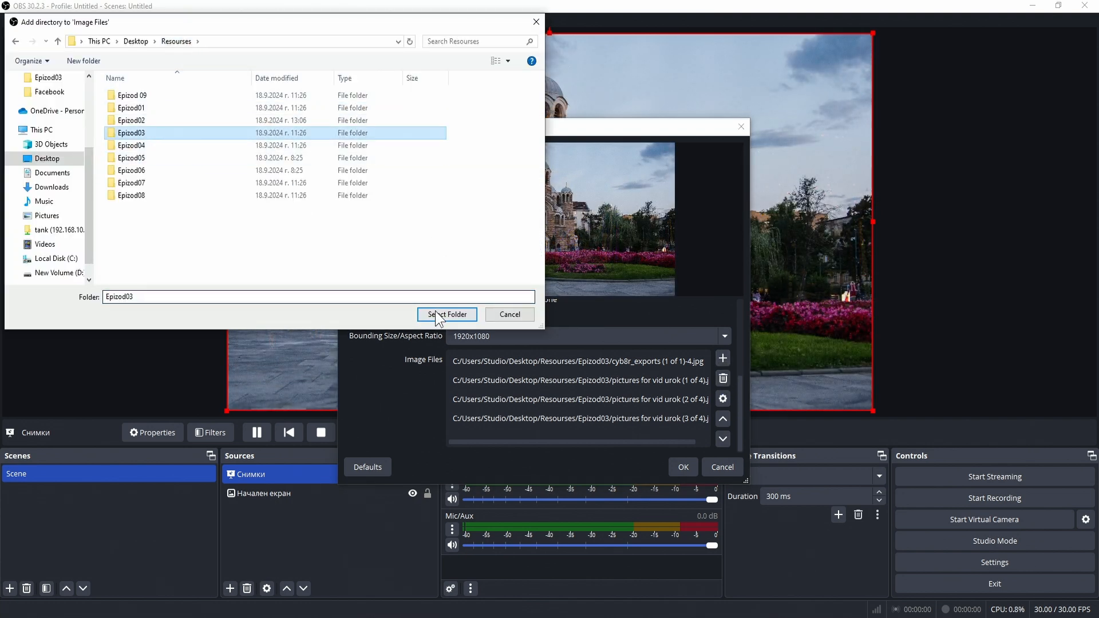
pyautogui.click(442, 314)
pyautogui.click(464, 362)
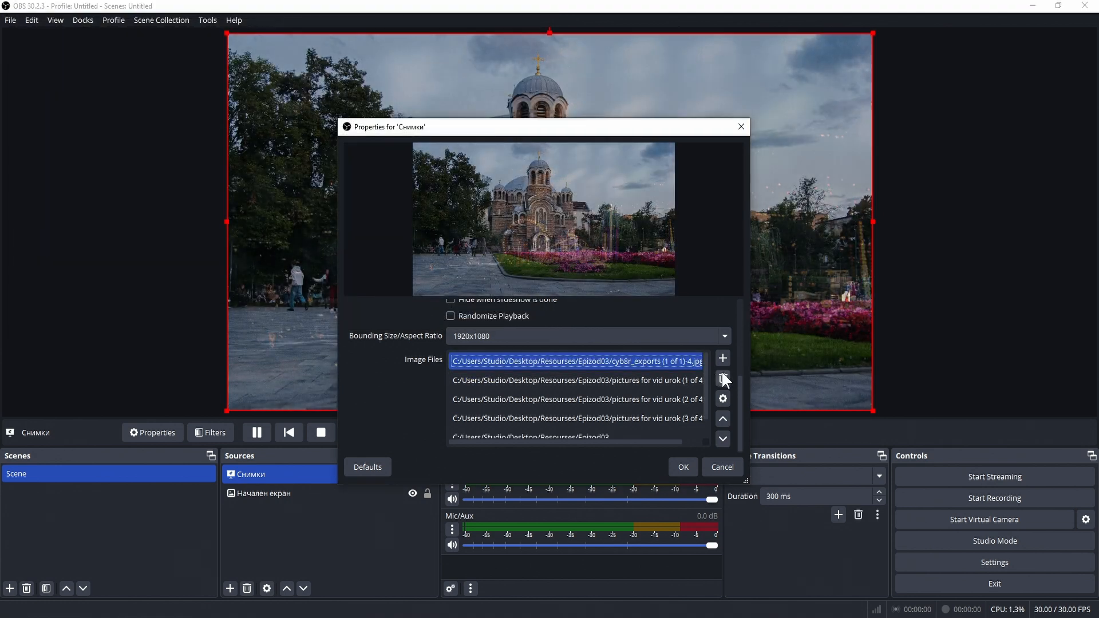
# Step: Remove the (1 of 4) picture and order the list: cyb8r_exports, (3 of 4), (2 of 4), Epizod03
pyautogui.click(681, 382)
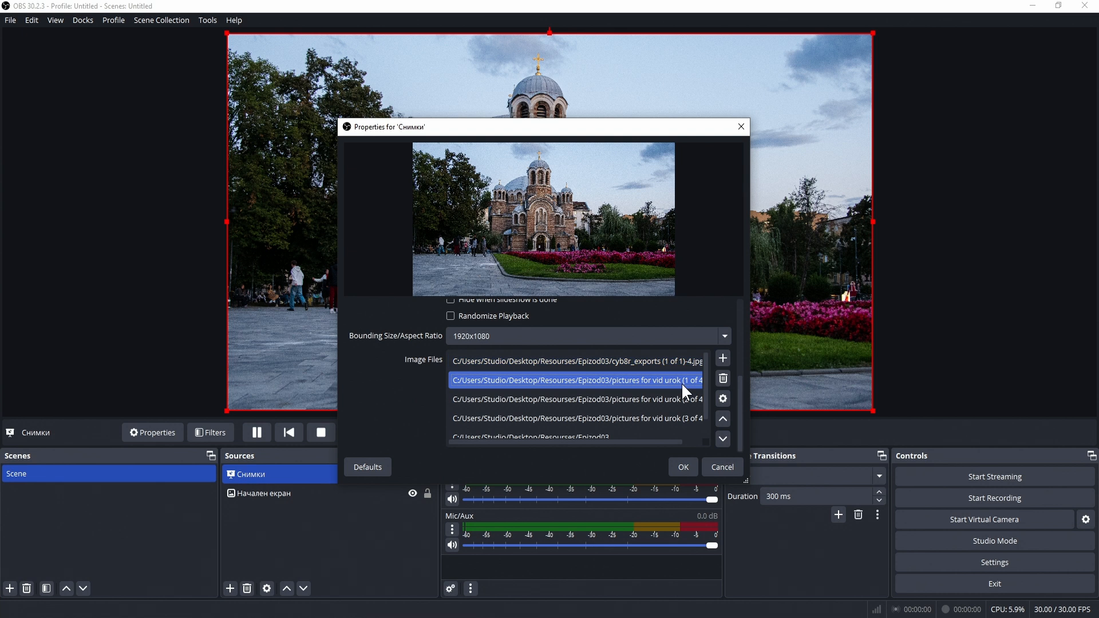
pyautogui.click(720, 379)
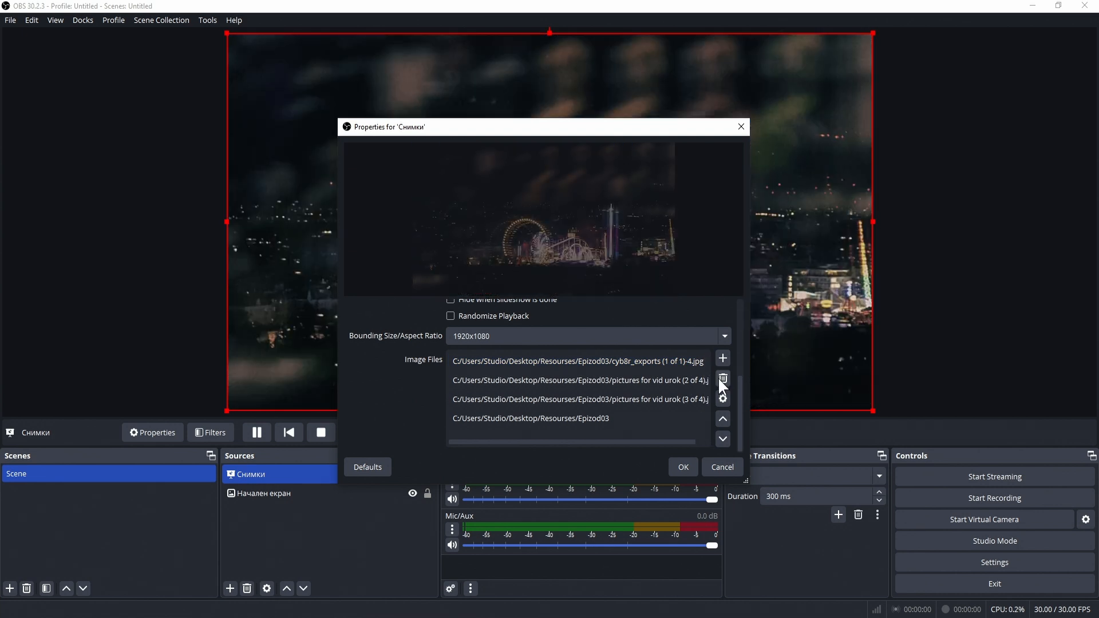
pyautogui.click(638, 385)
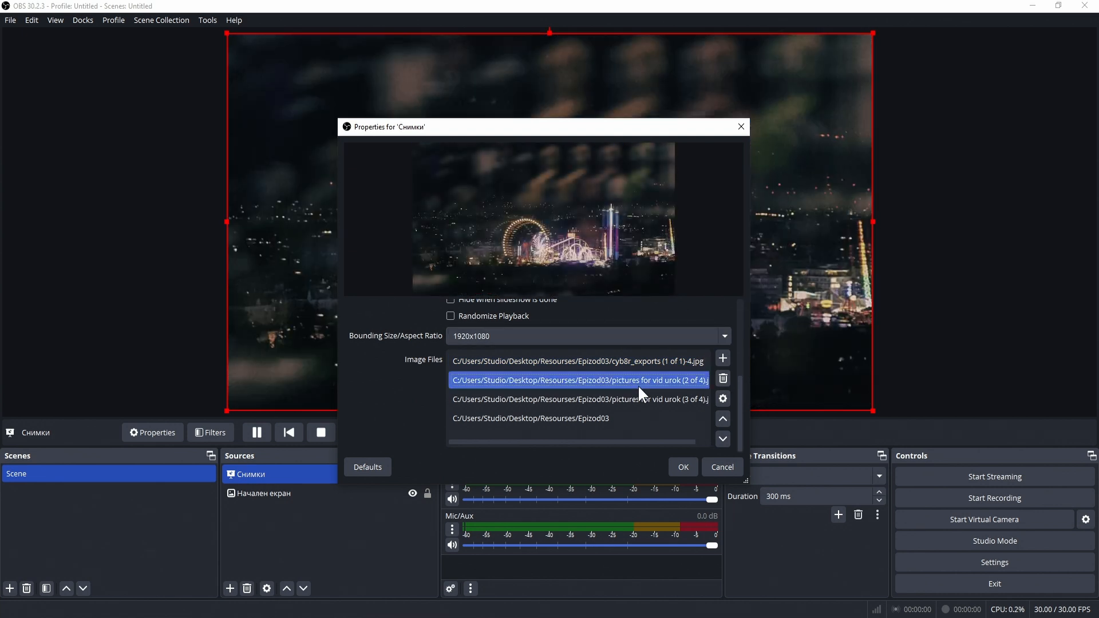
pyautogui.click(720, 415)
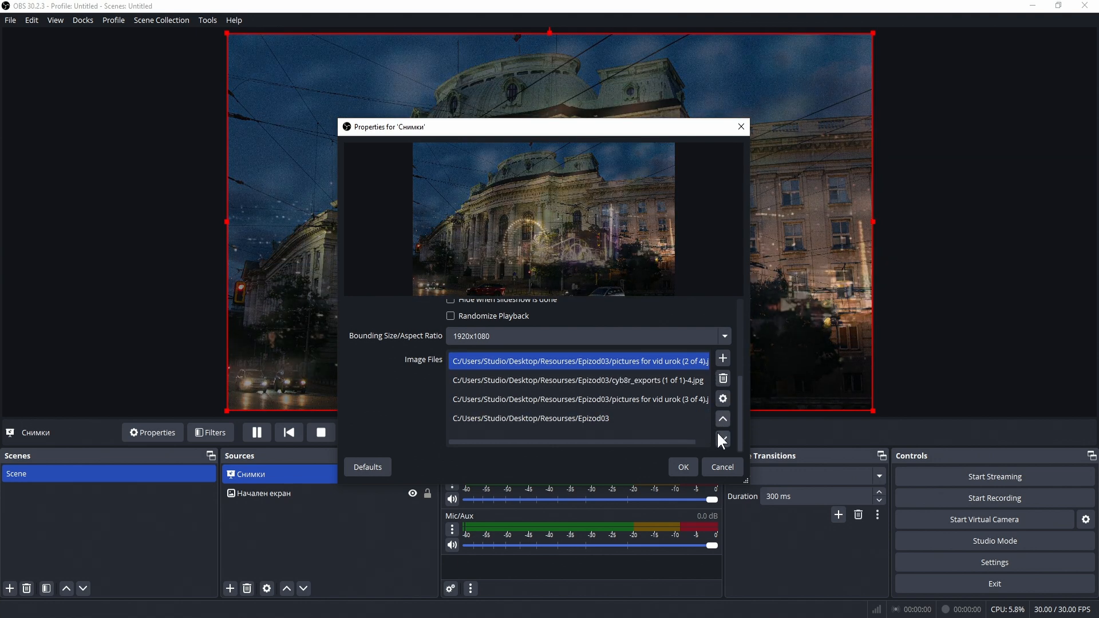
pyautogui.click(719, 436)
pyautogui.click(719, 435)
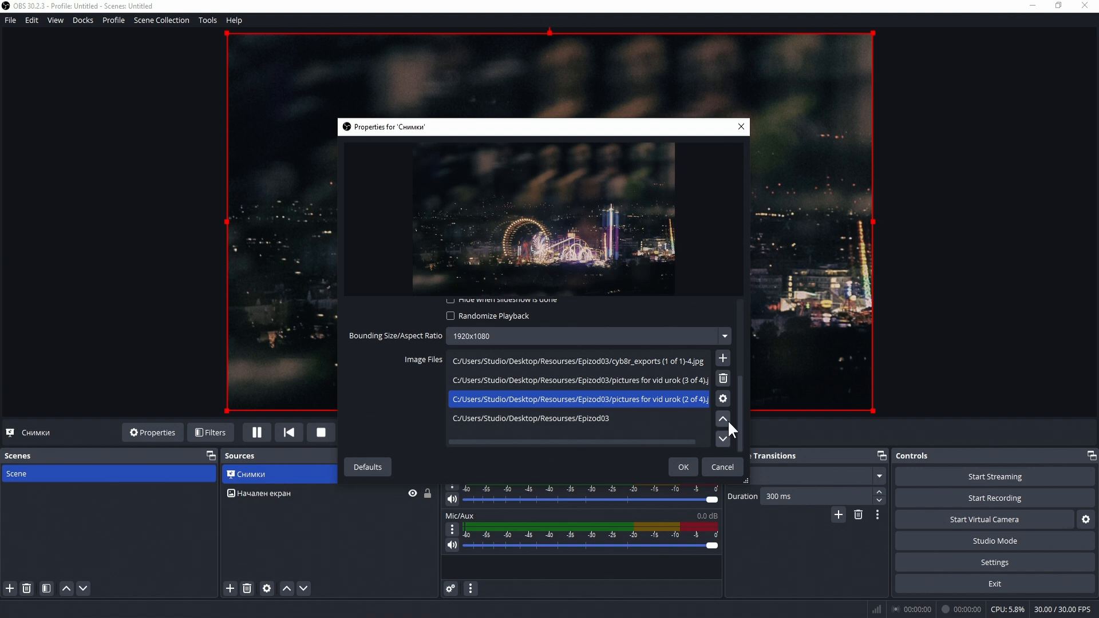
pyautogui.click(726, 420)
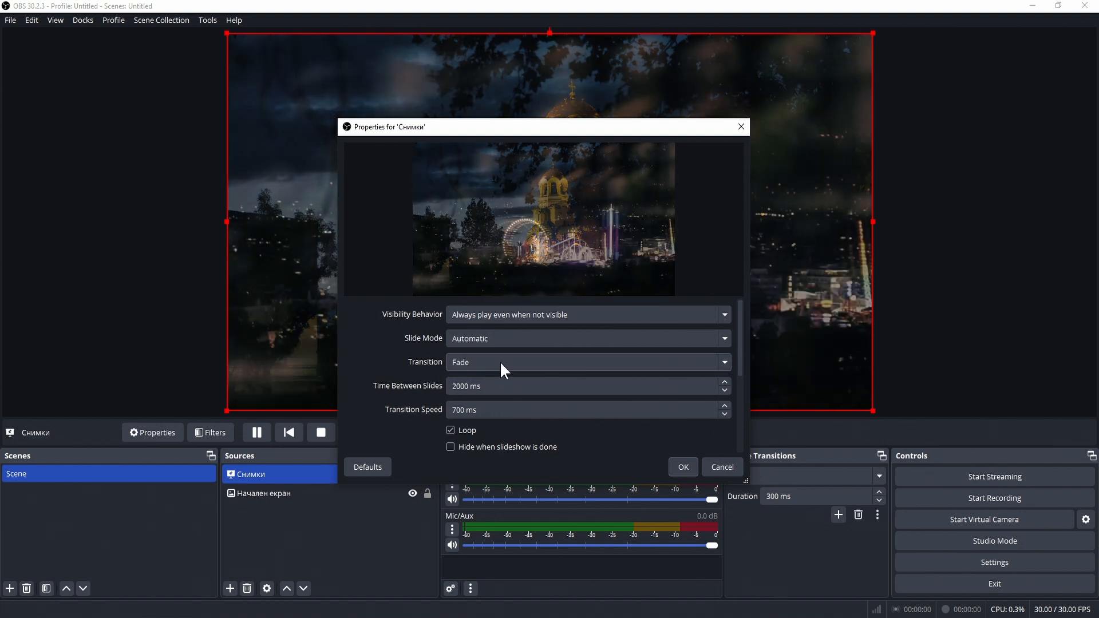
# Step: Set the slideshow transition to Slide, after trying Cut and Swipe
pyautogui.click(500, 362)
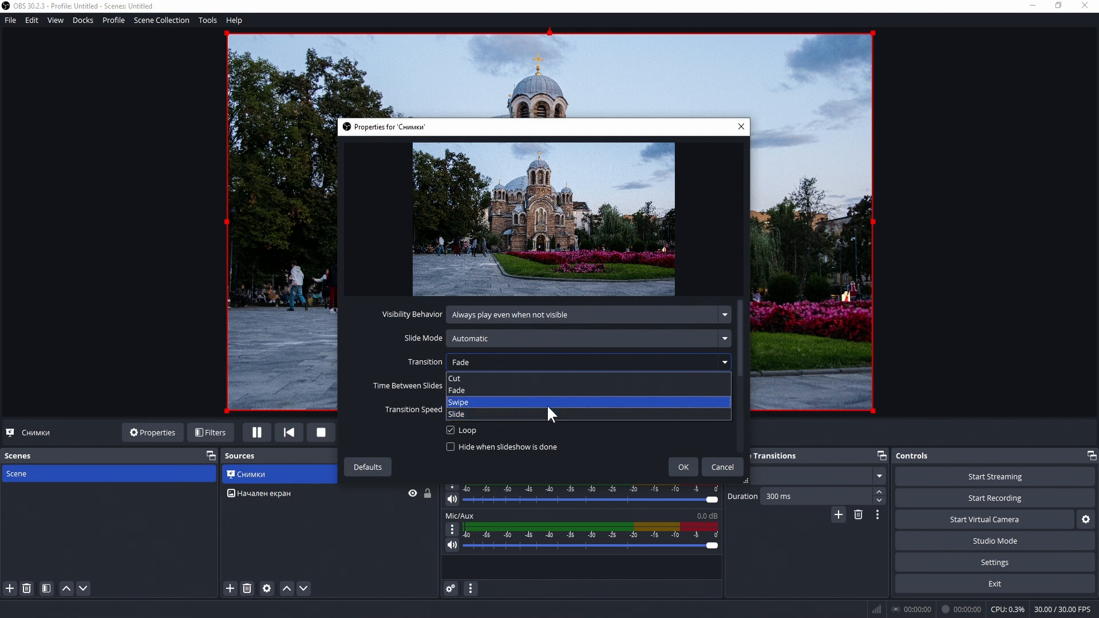
pyautogui.click(547, 379)
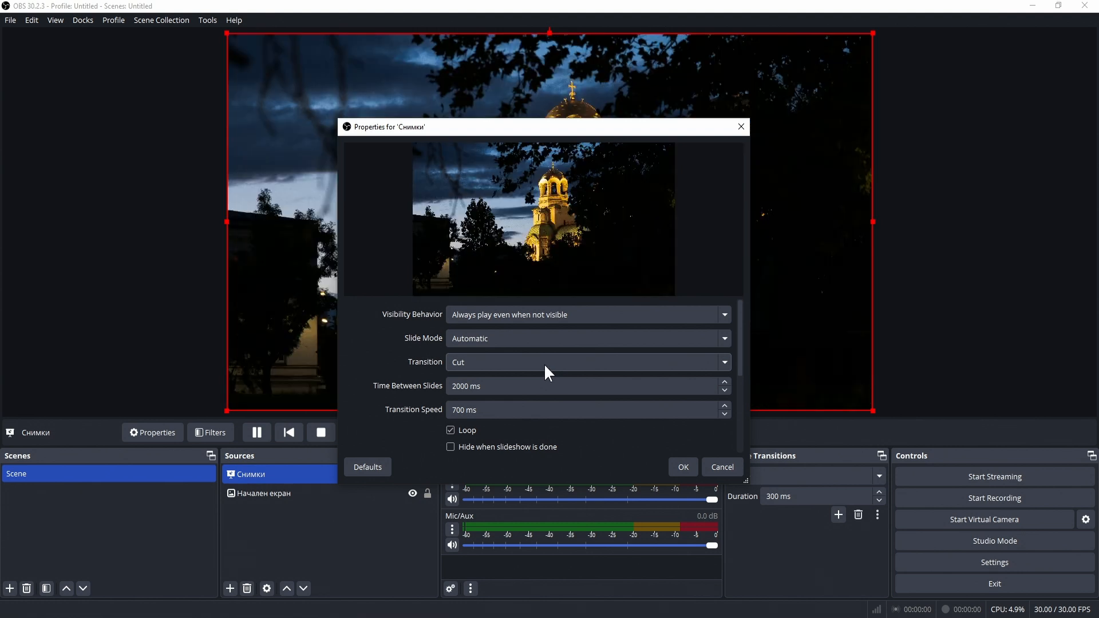
pyautogui.click(544, 363)
pyautogui.click(530, 402)
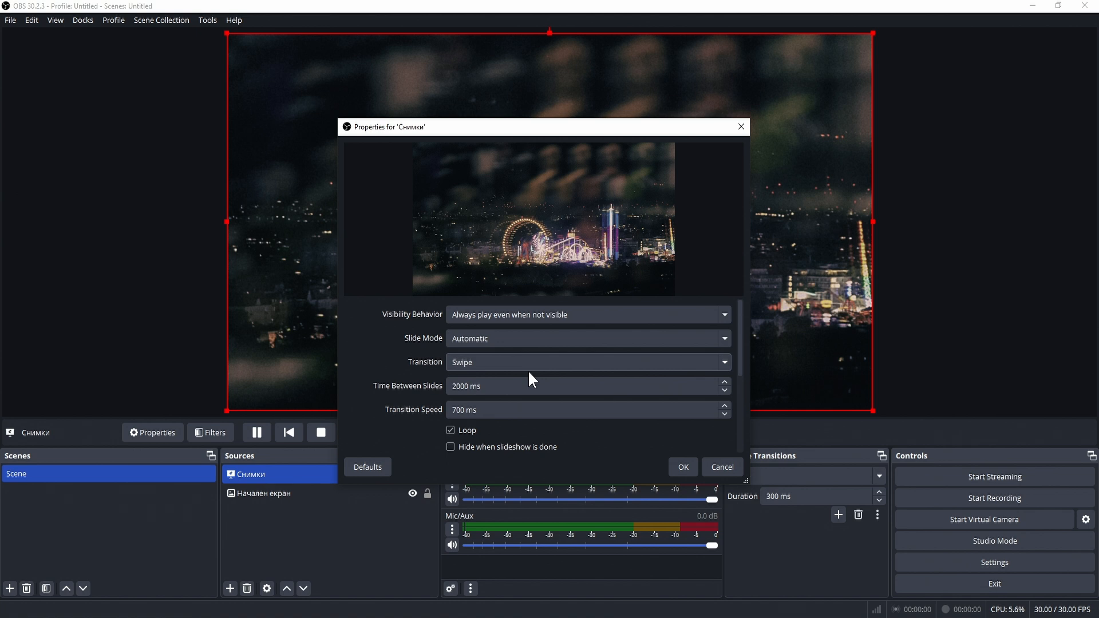
pyautogui.click(525, 358)
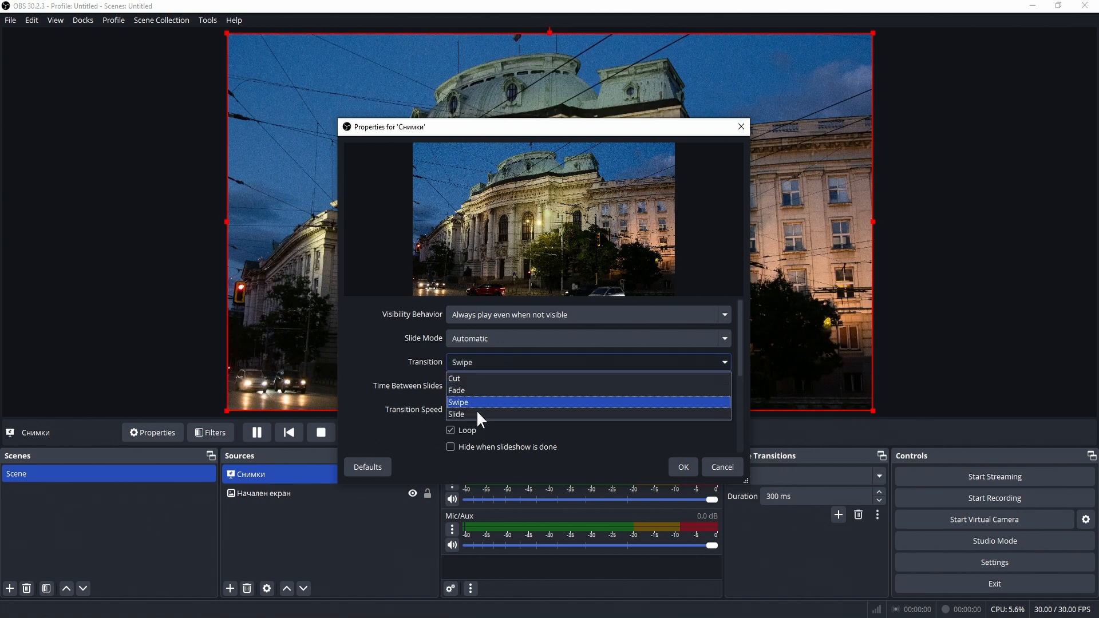
pyautogui.click(477, 410)
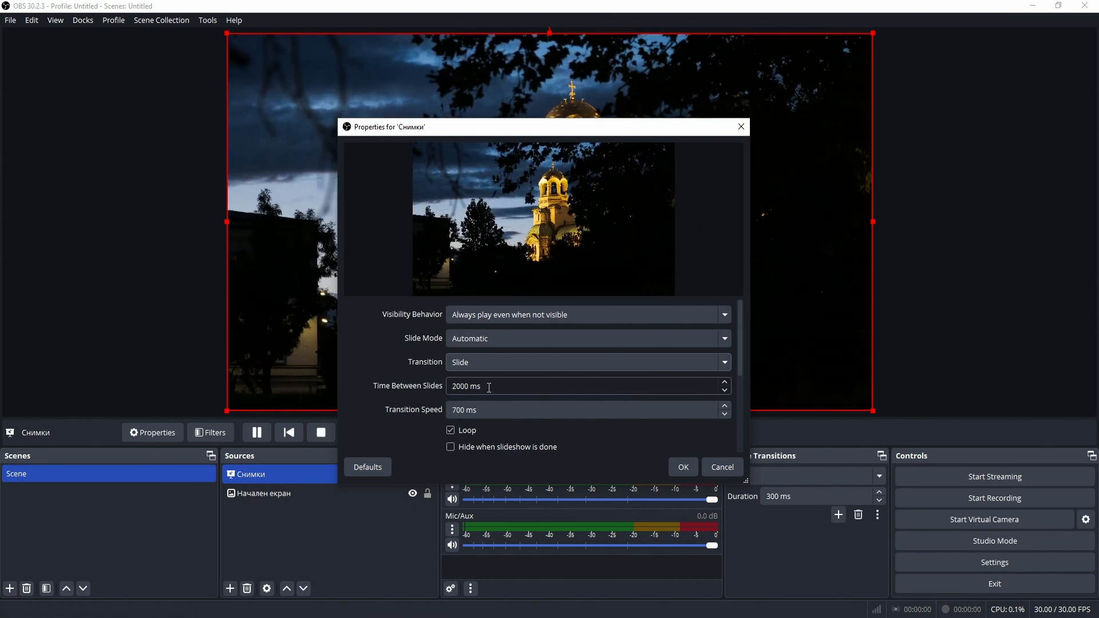
# Step: Set 1000 ms between slides, enable Hide when done and Randomize Playback, and save
pyautogui.doubleClick(467, 387)
pyautogui.write('100')
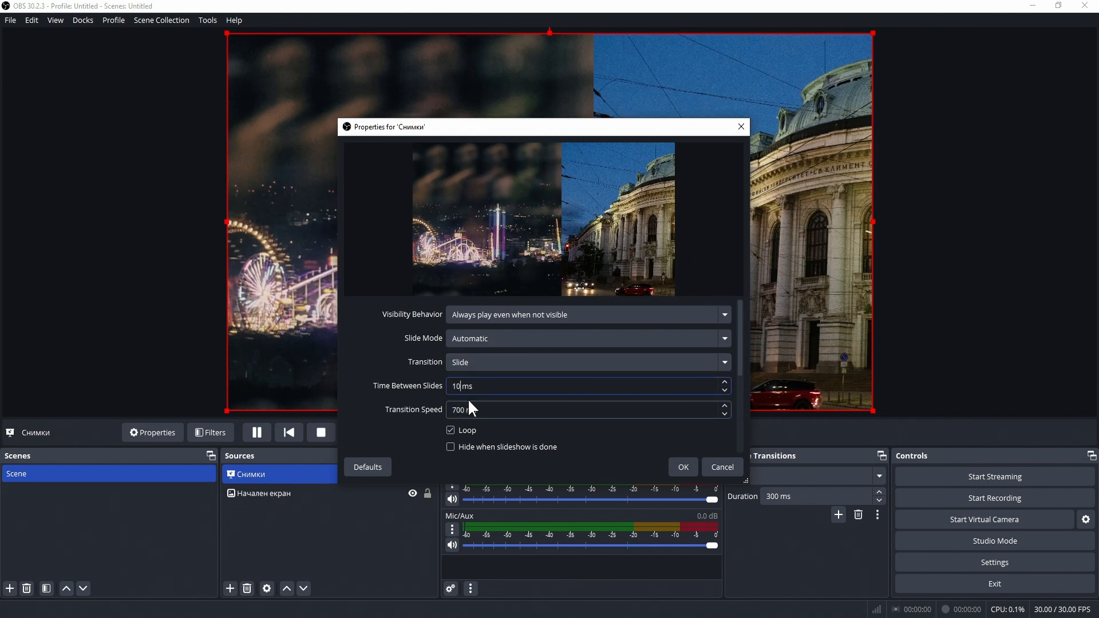
pyautogui.write('0')
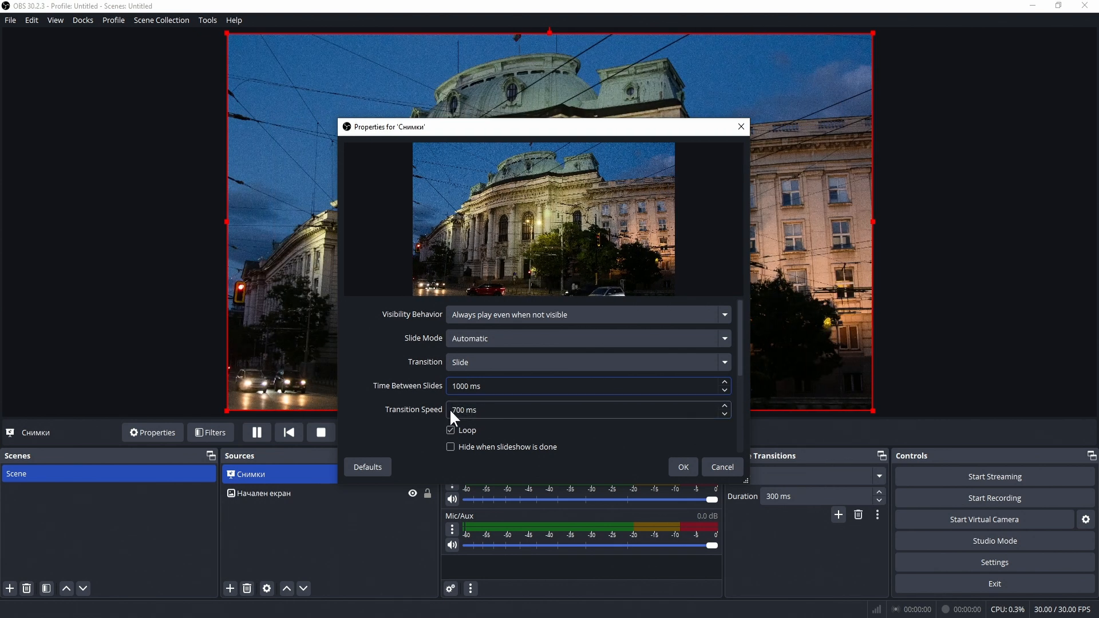
pyautogui.scroll(-1, 497, 426)
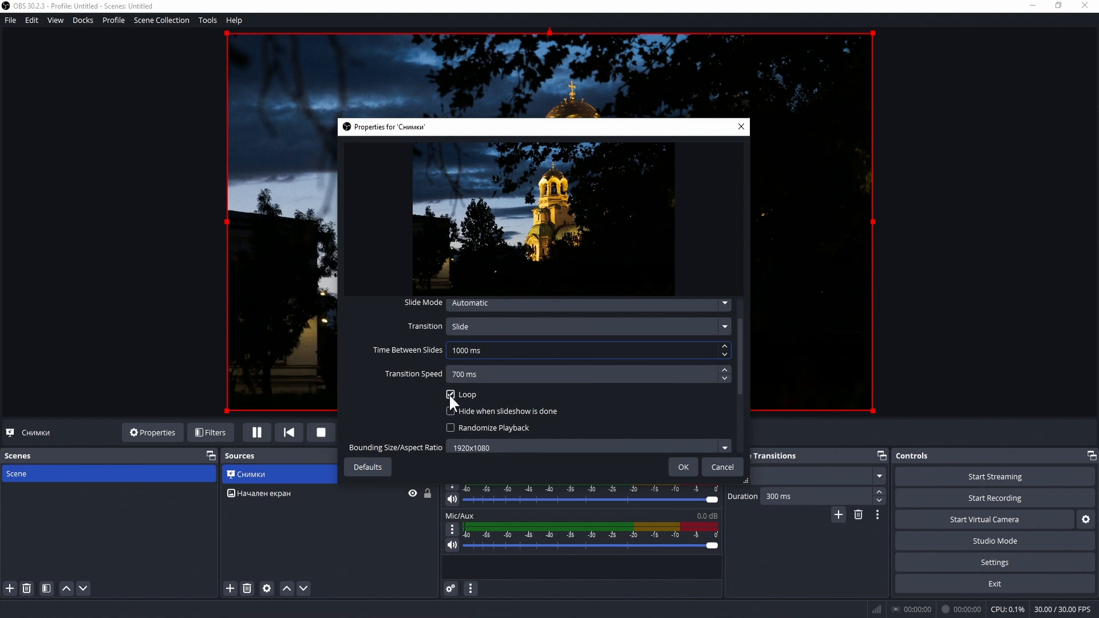
pyautogui.click(450, 395)
pyautogui.click(450, 394)
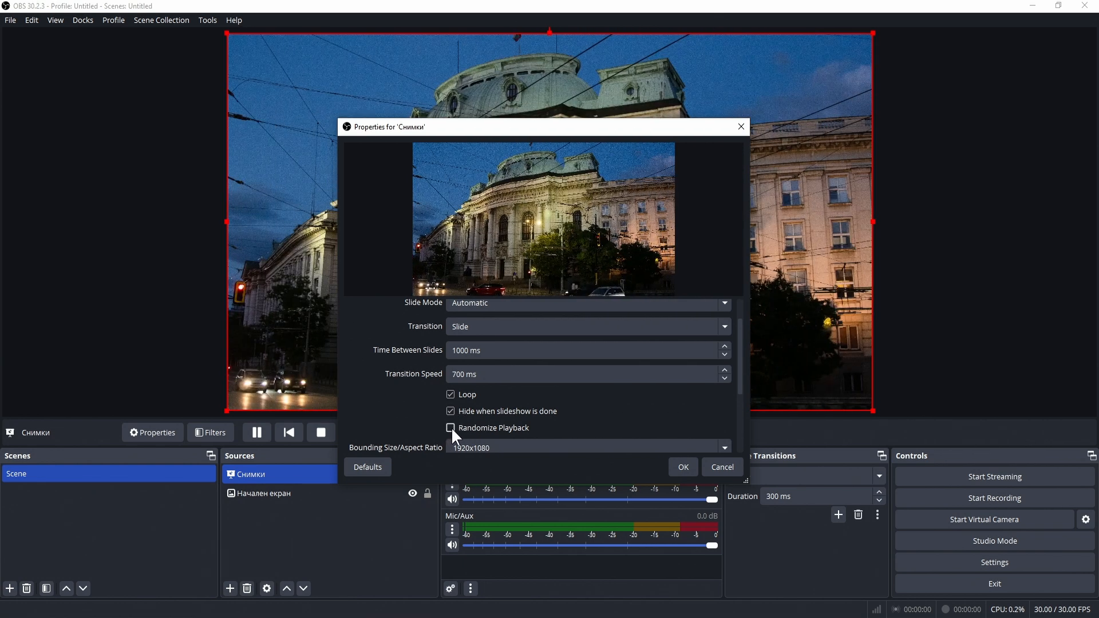
pyautogui.click(451, 427)
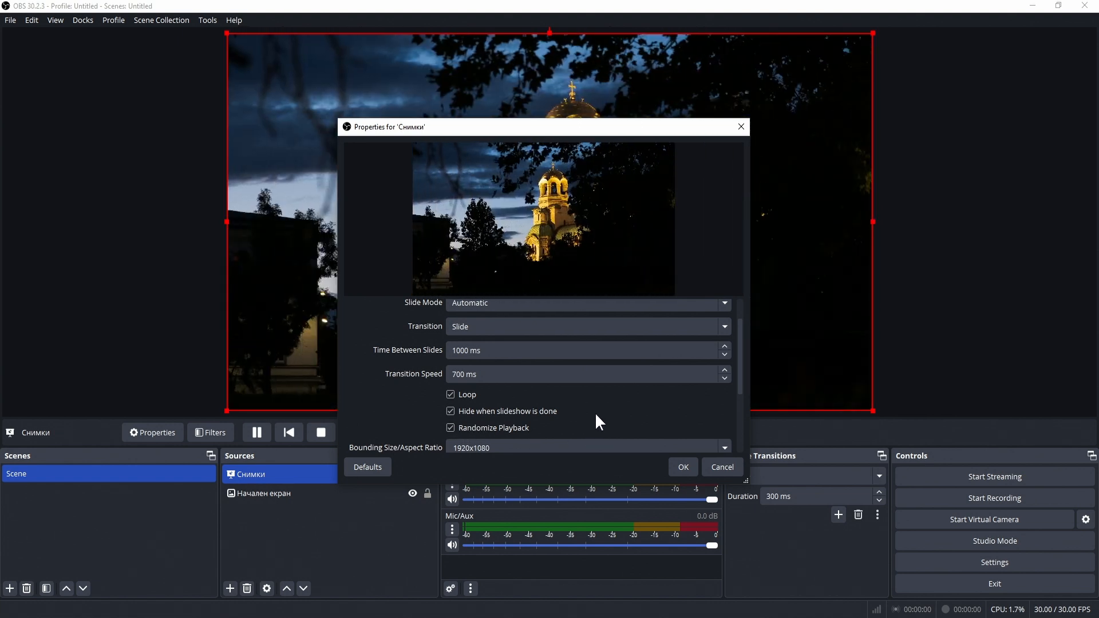
pyautogui.scroll(-1, 596, 414)
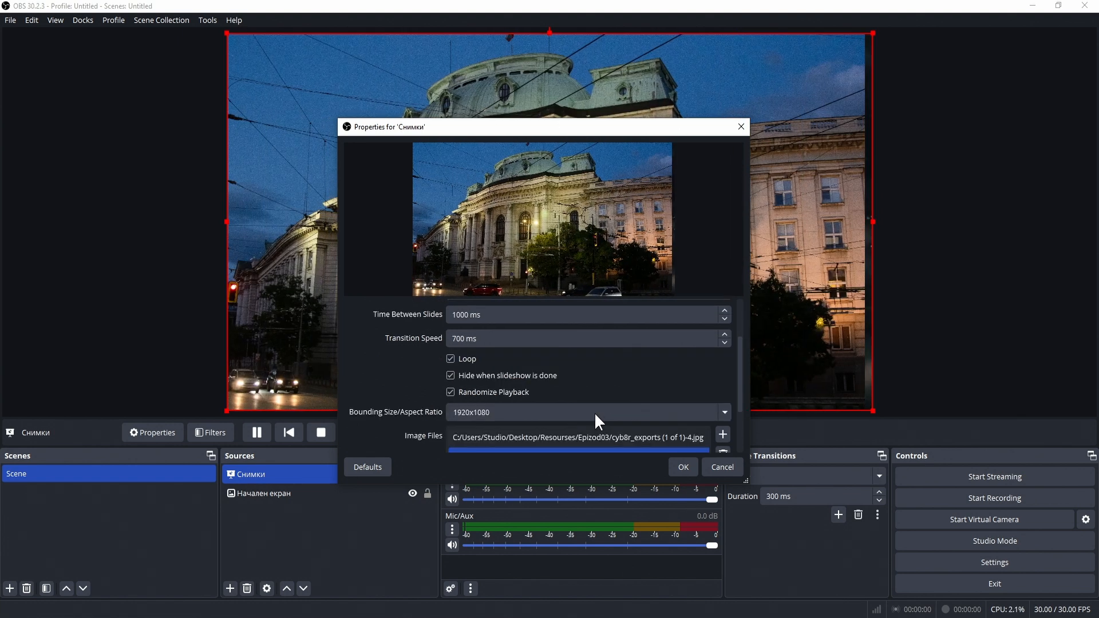
pyautogui.click(683, 466)
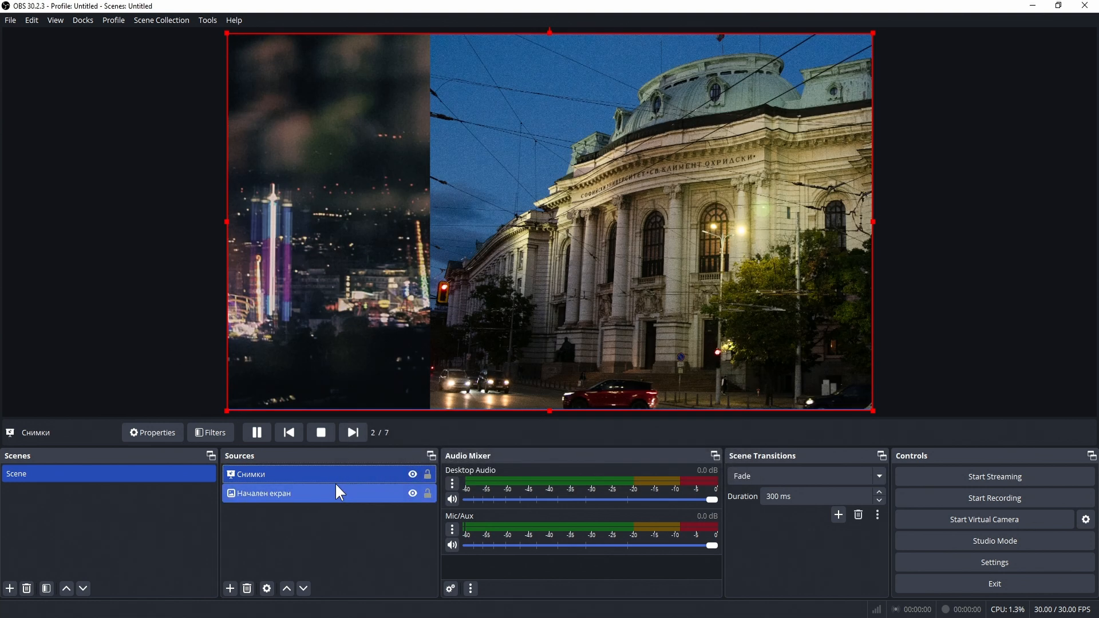
# Step: Test the slideshow with Previous, Next, Restart and Stop, ending stopped on the amusement-park picture
pyautogui.click(290, 432)
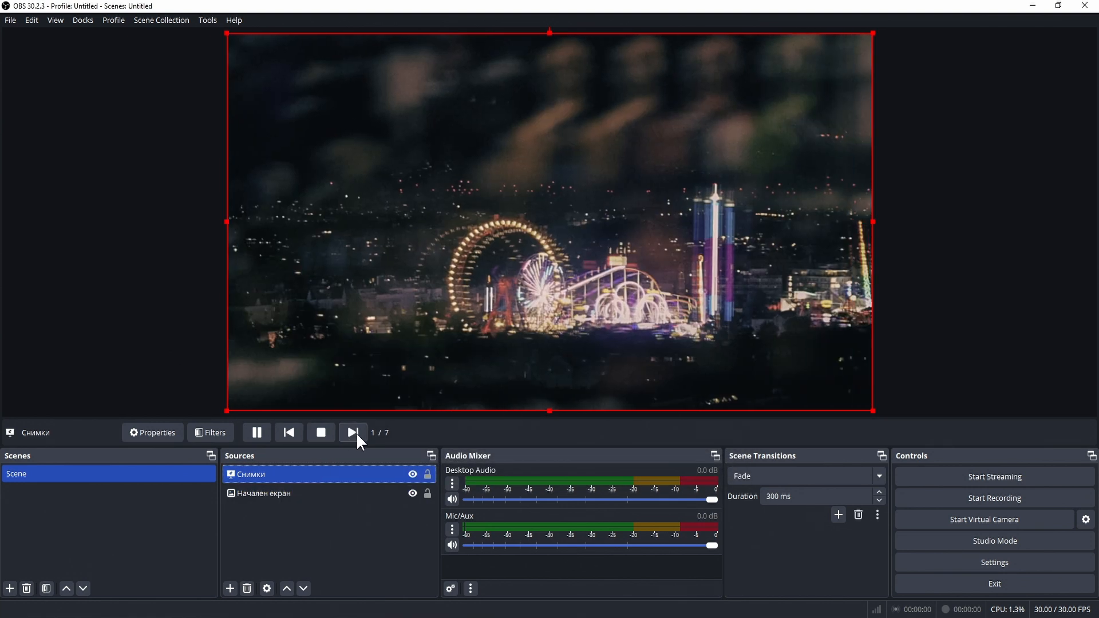
pyautogui.click(301, 438)
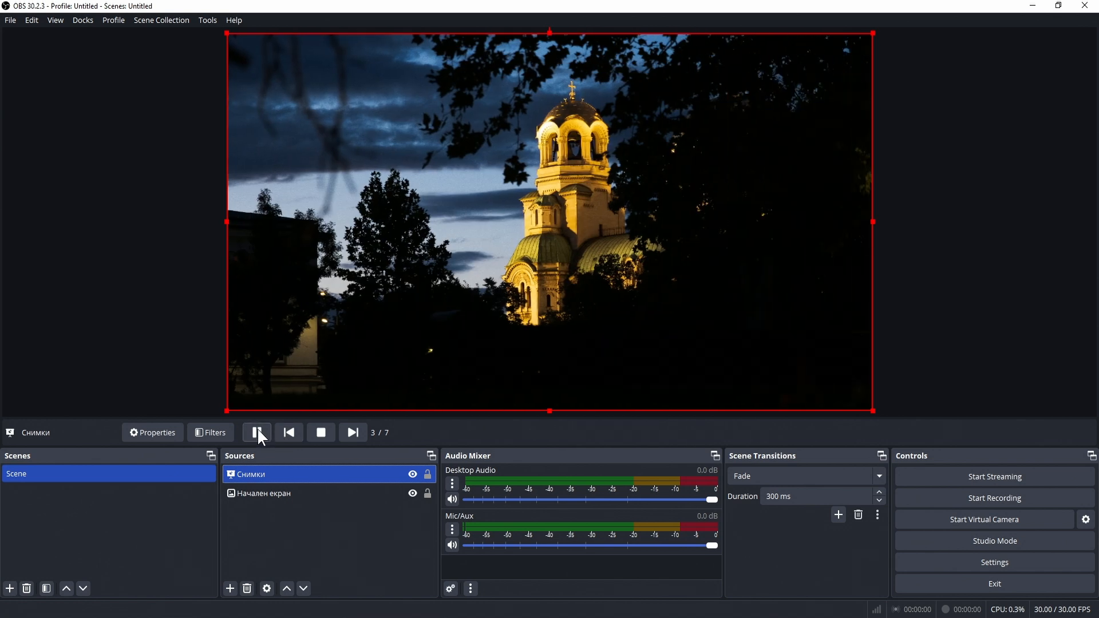
pyautogui.click(322, 431)
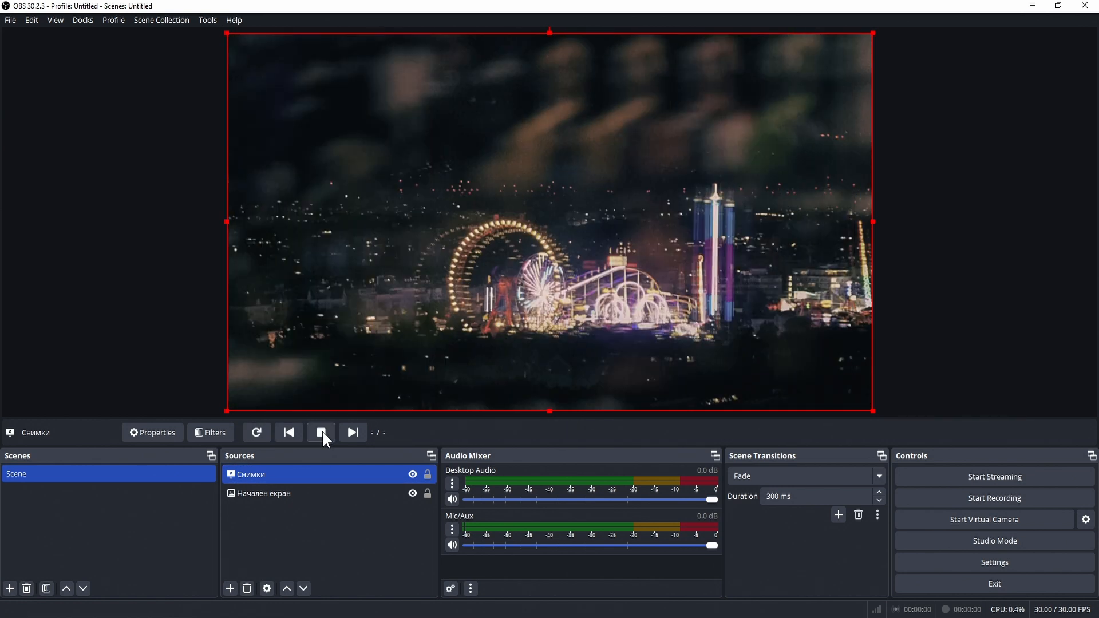
pyautogui.click(257, 433)
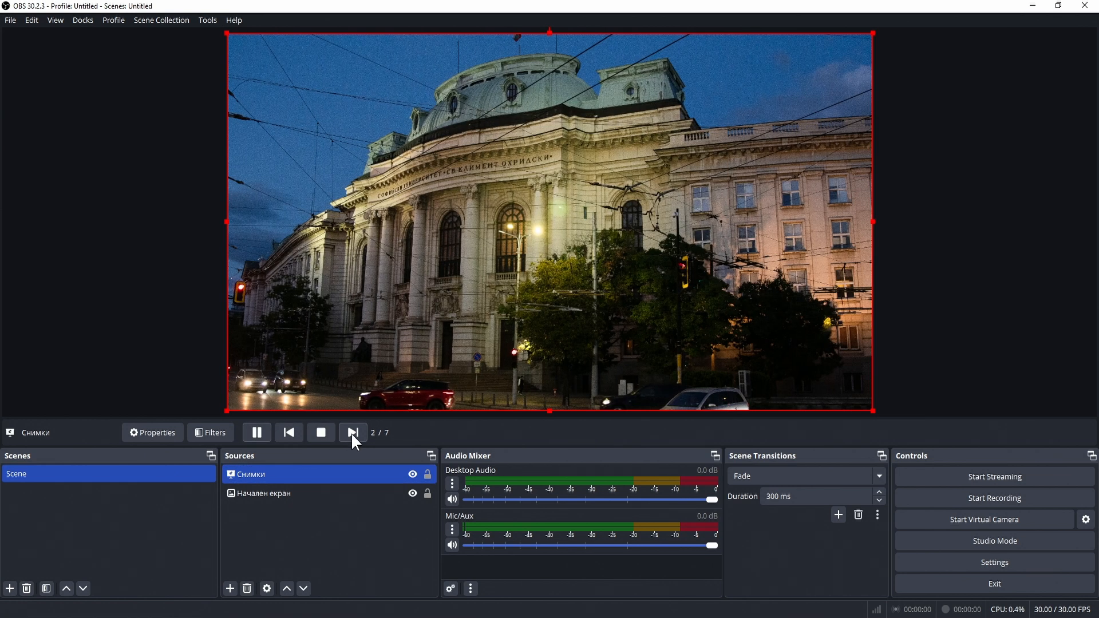
pyautogui.click(350, 433)
pyautogui.click(289, 432)
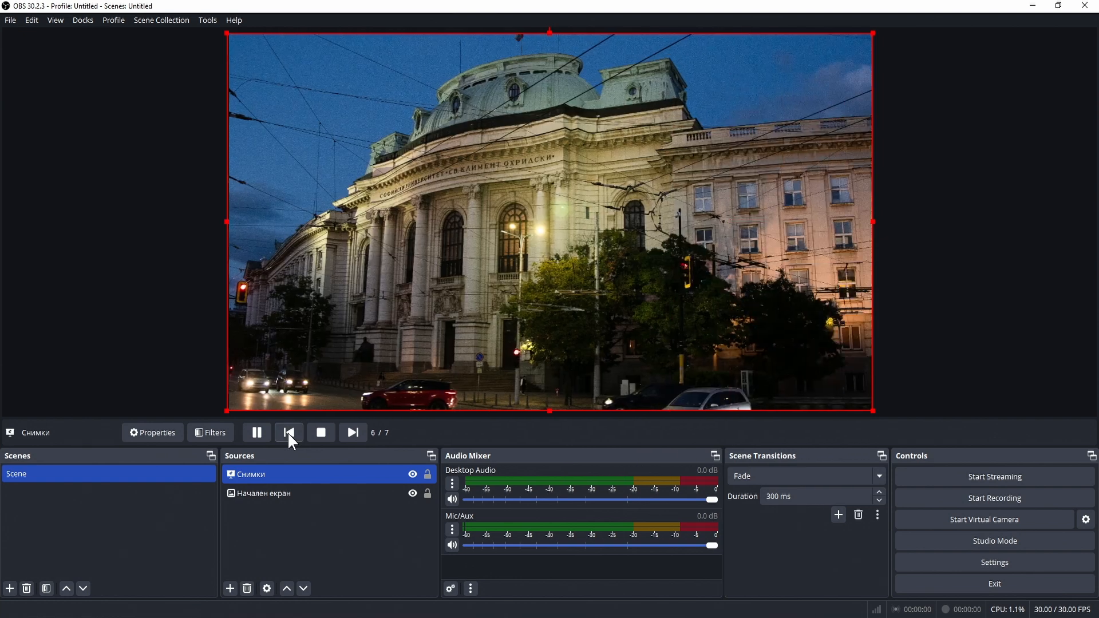
pyautogui.click(319, 434)
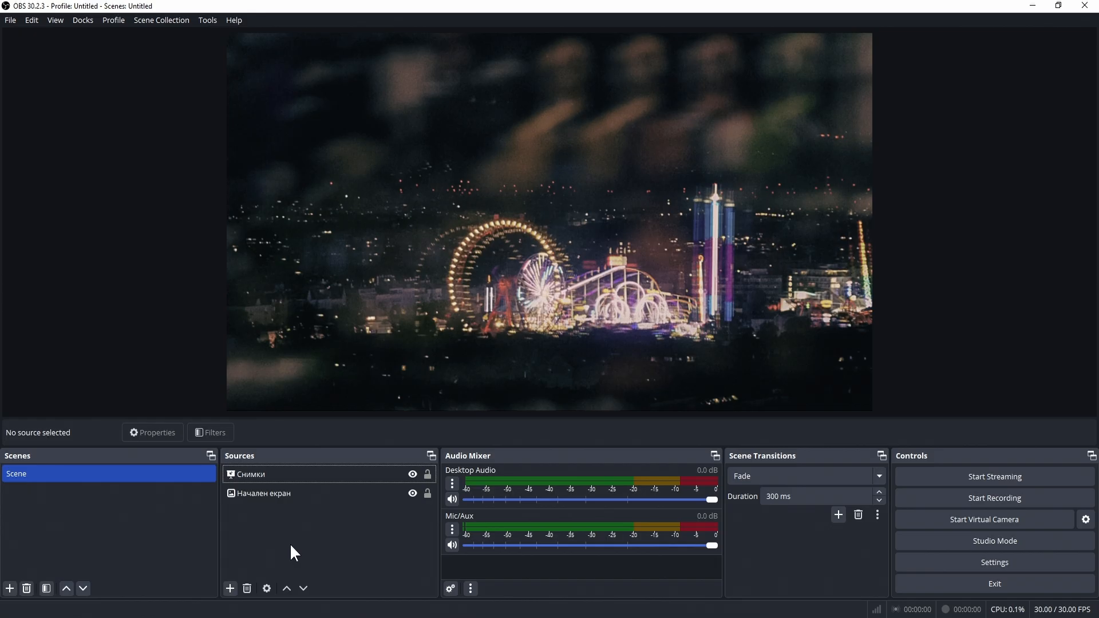
# Step: Add a new Text source named after the person
pyautogui.click(232, 589)
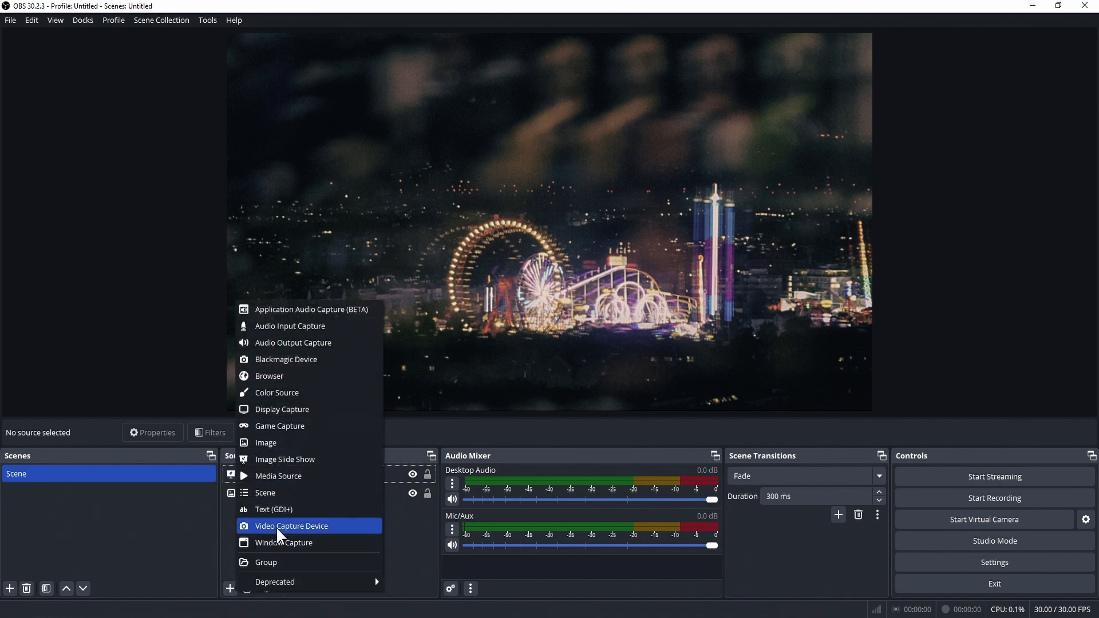
pyautogui.click(297, 508)
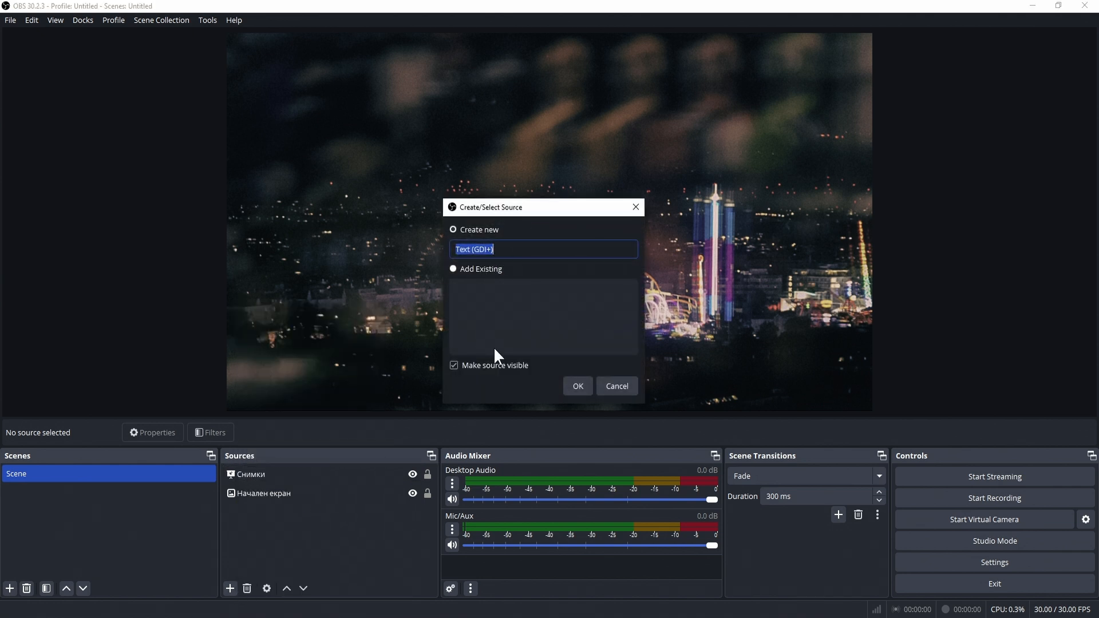
pyautogui.click(585, 383)
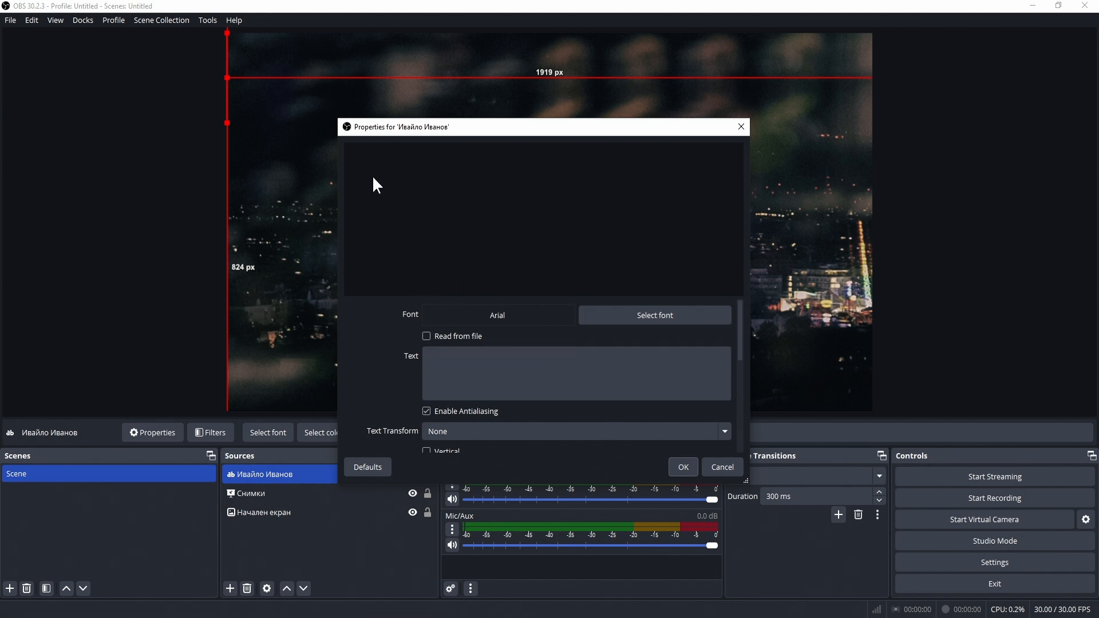
# Step: Enter the person's full name as the text to display
pyautogui.click(456, 367)
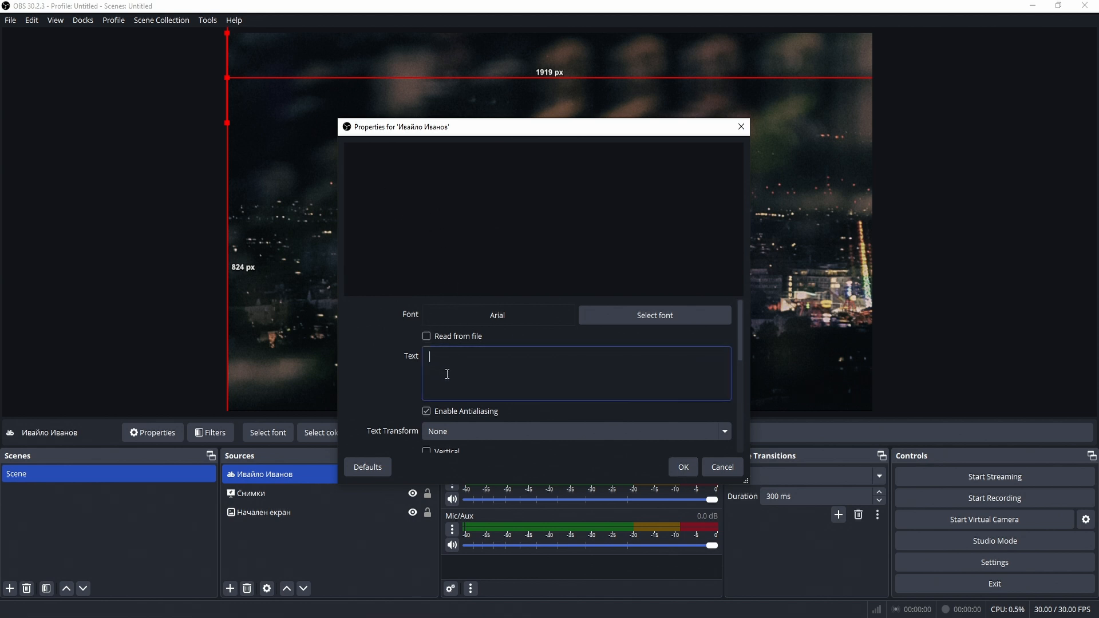
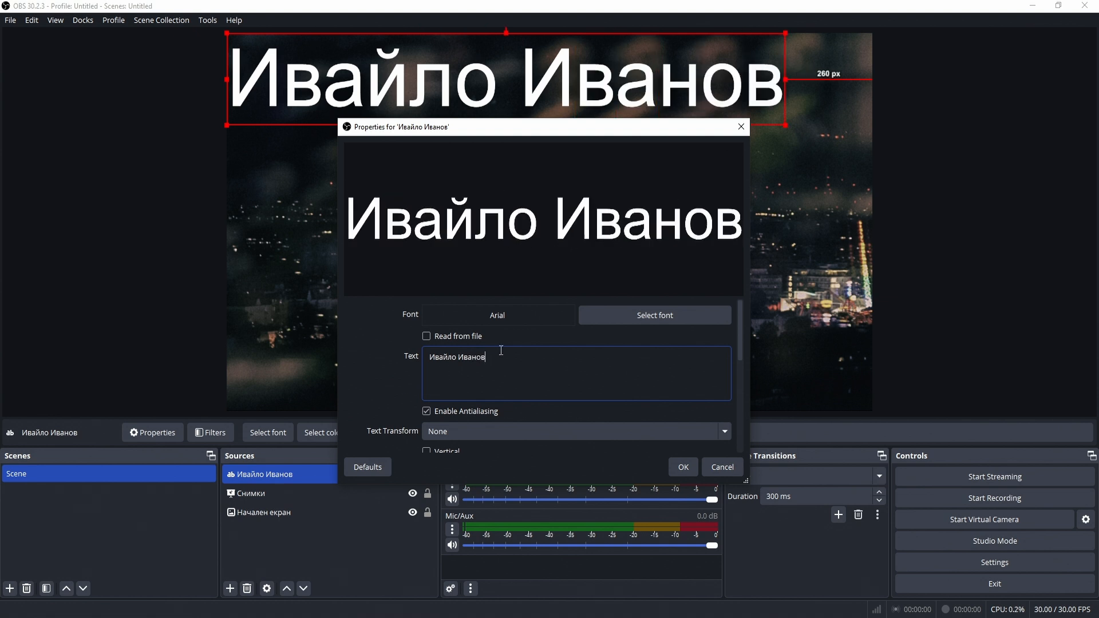
pyautogui.scroll(-1, 580, 391)
pyautogui.scroll(1, 578, 383)
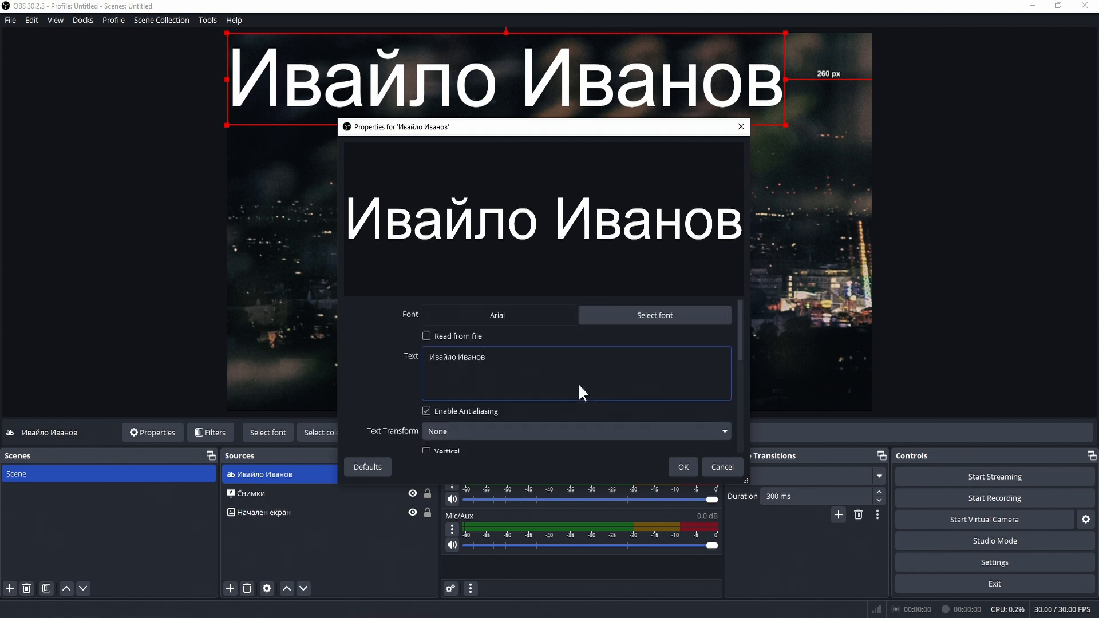
# Step: Change the name text's font to Arial Bold Italic at size 120
pyautogui.click(620, 312)
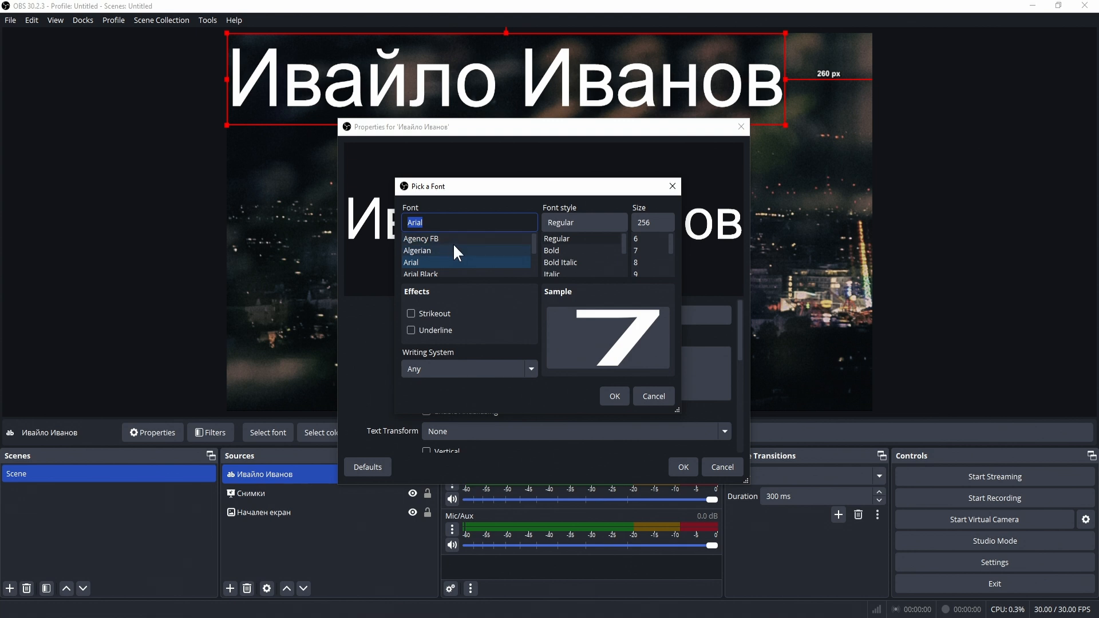
pyautogui.click(602, 257)
pyautogui.press('Tab')
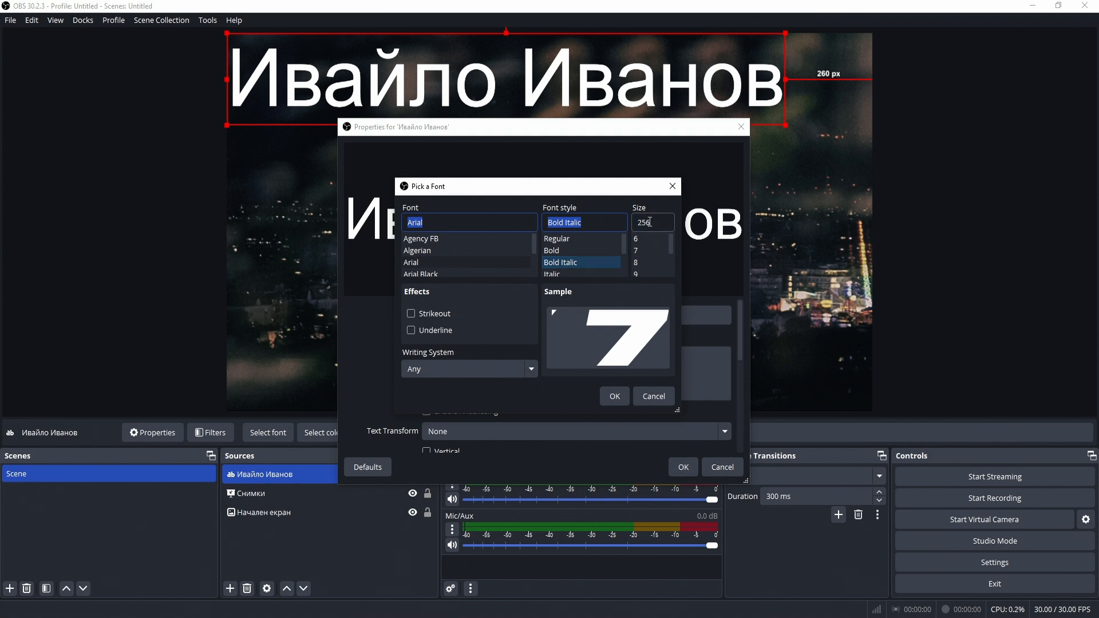
pyautogui.write('120')
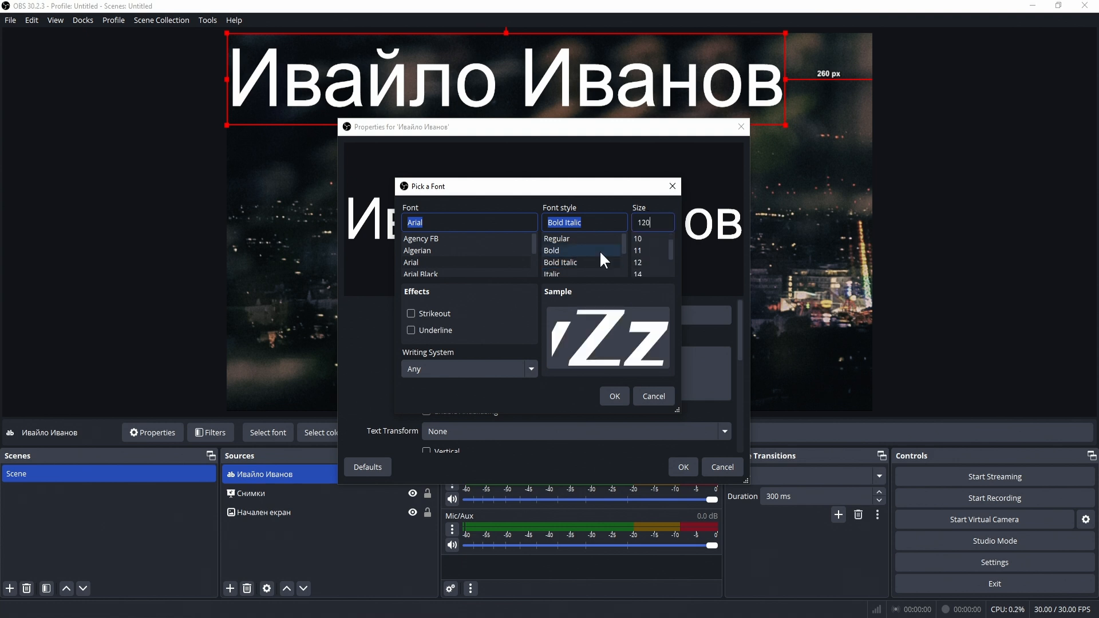
pyautogui.click(616, 392)
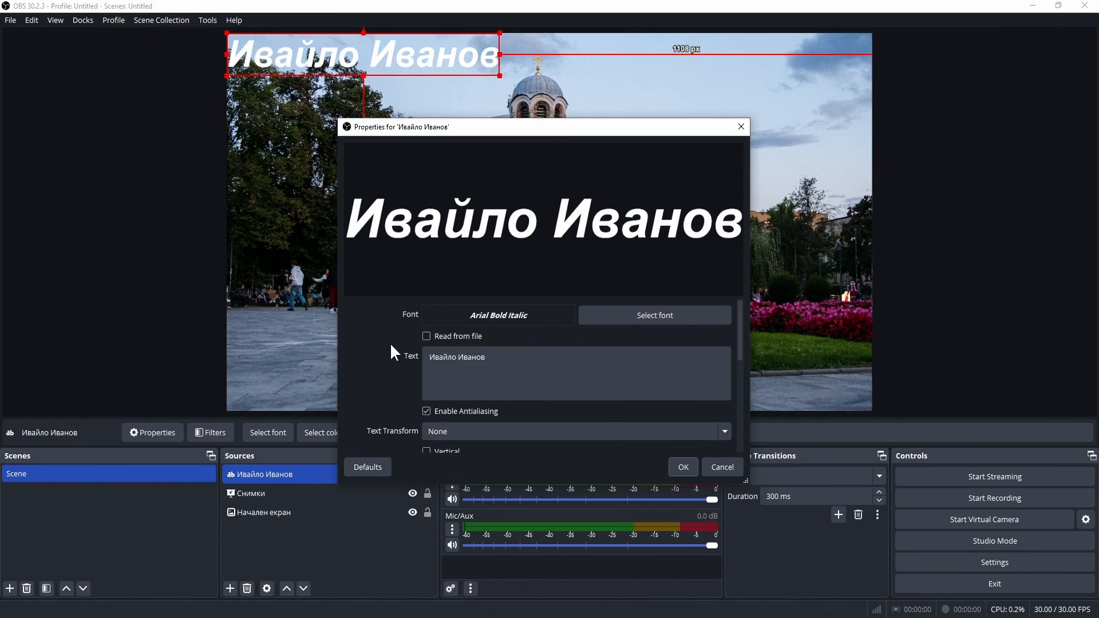
# Step: Color the name text with the blue basic swatch, keeping its opacity at 100%
pyautogui.scroll(-3, 391, 349)
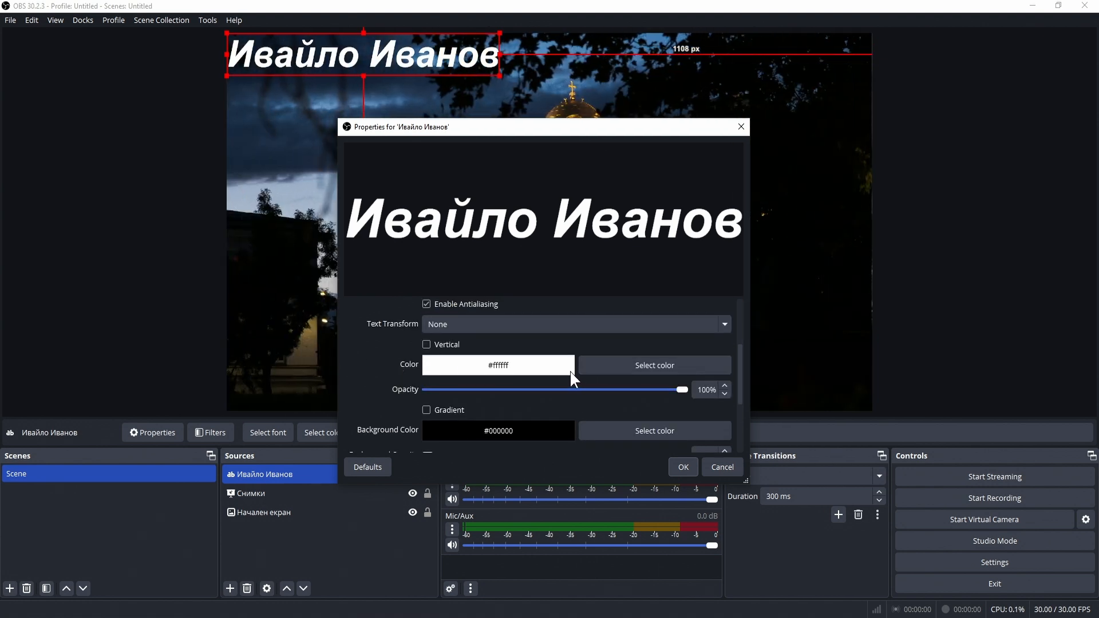
pyautogui.click(613, 366)
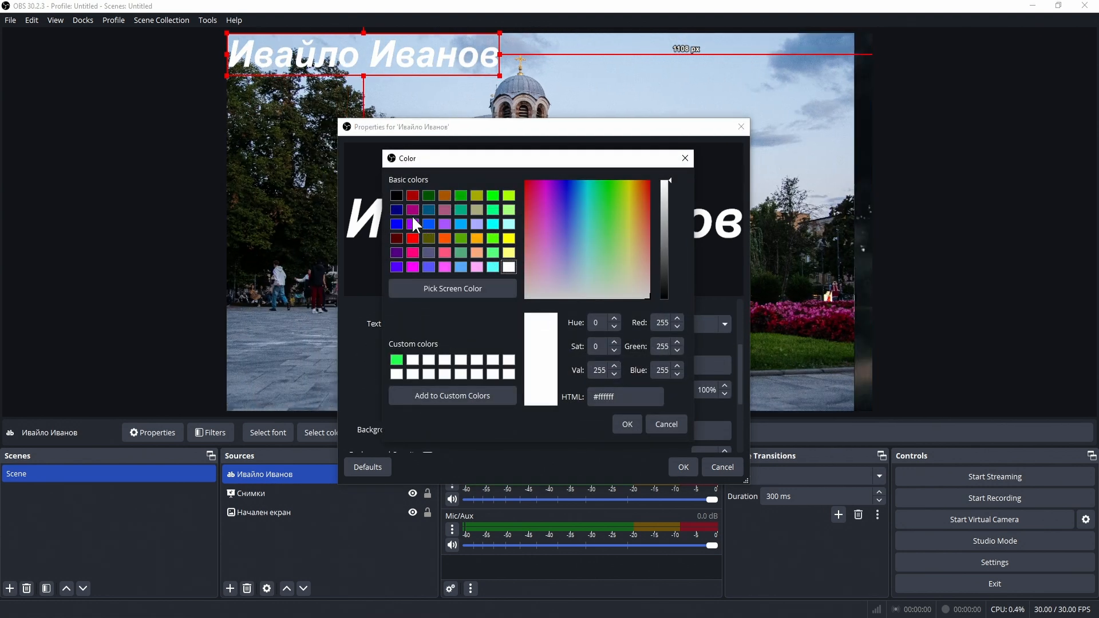
pyautogui.click(397, 223)
pyautogui.click(627, 425)
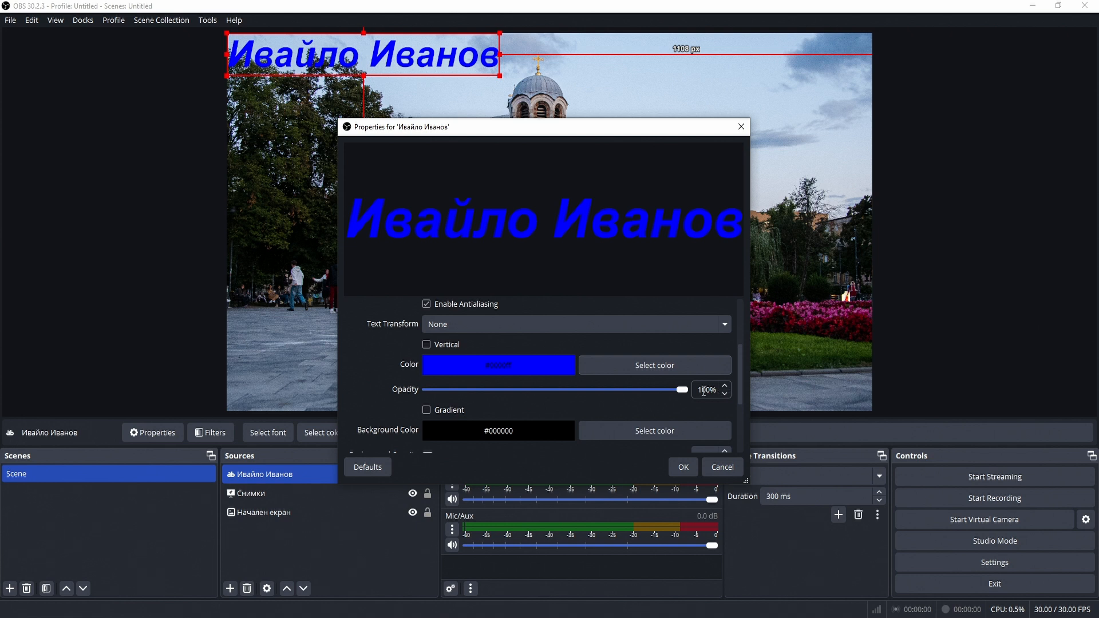
pyautogui.moveTo(682, 388)
pyautogui.mouseDown()
pyautogui.moveTo(393, 385)
pyautogui.moveTo(672, 393)
pyautogui.mouseUp()
pyautogui.scroll(-2, 623, 401)
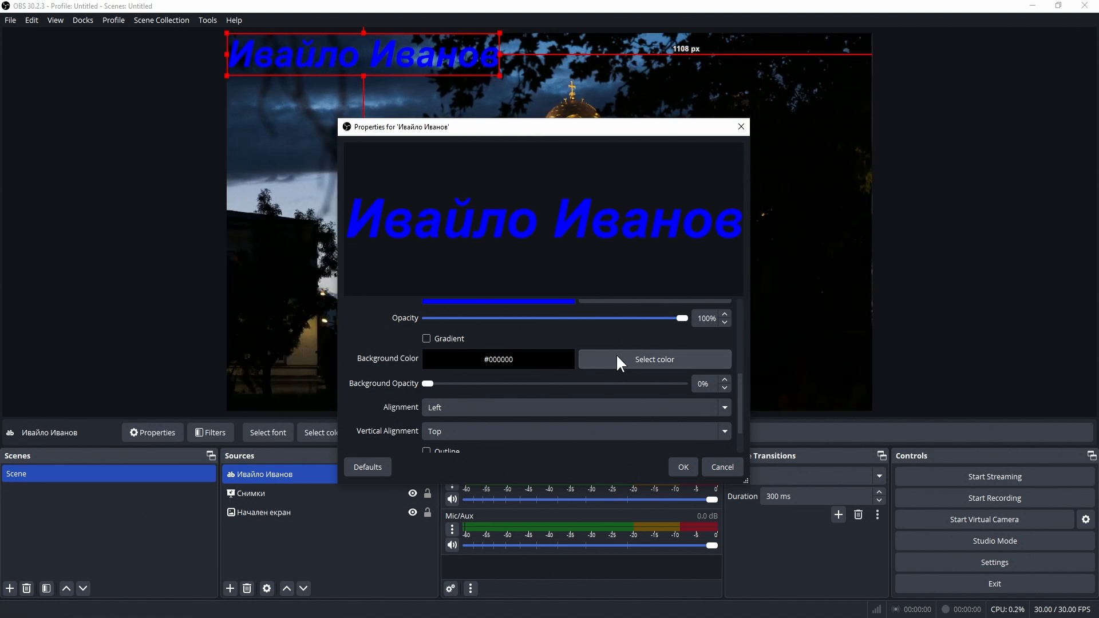
# Step: Give the name text a light yellow #ffff7f background at about 54% opacity
pyautogui.click(618, 357)
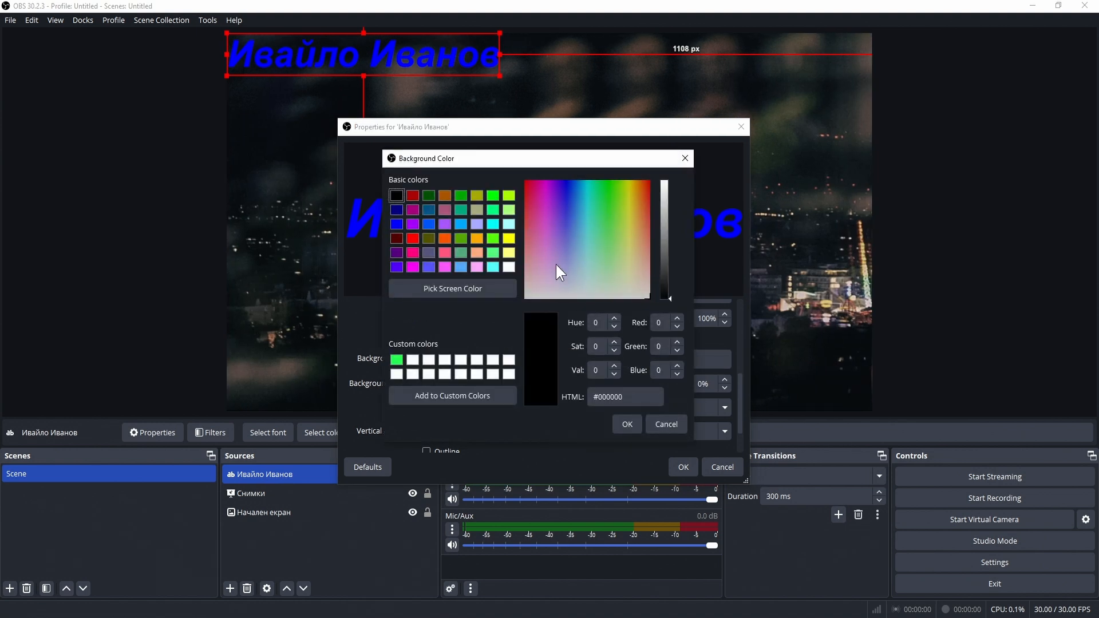
pyautogui.click(509, 252)
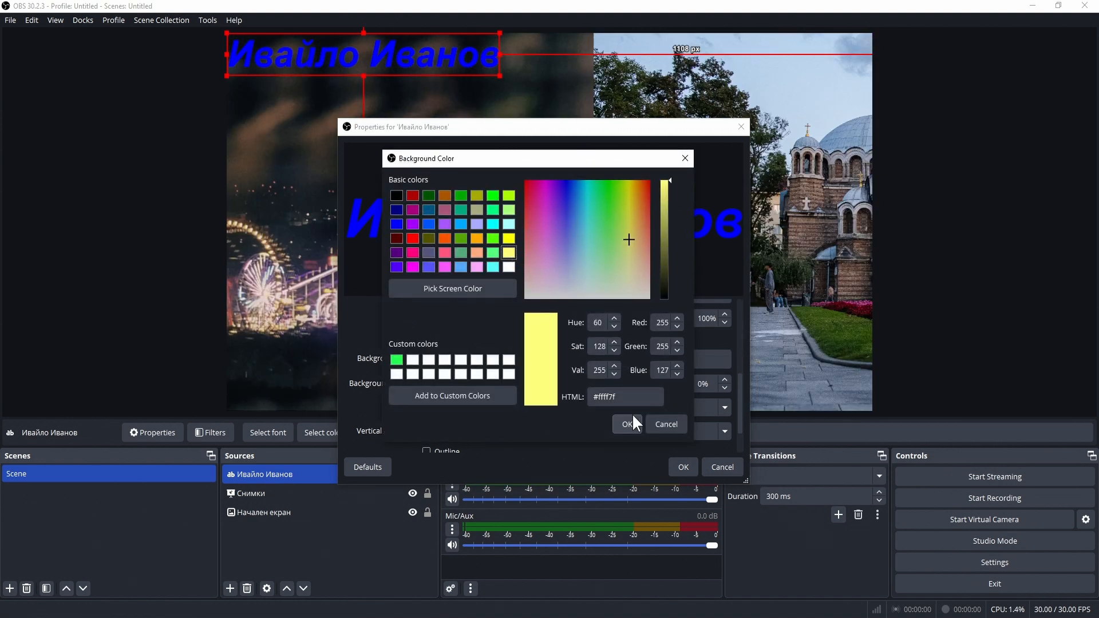
pyautogui.click(627, 424)
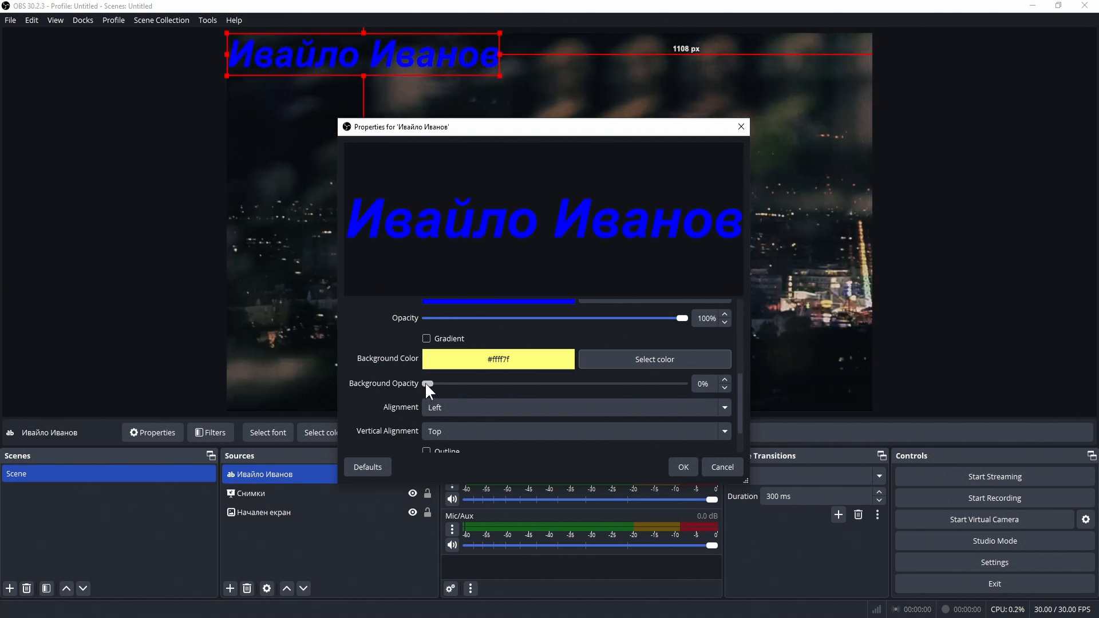
pyautogui.moveTo(426, 385); pyautogui.dragTo(562, 380)
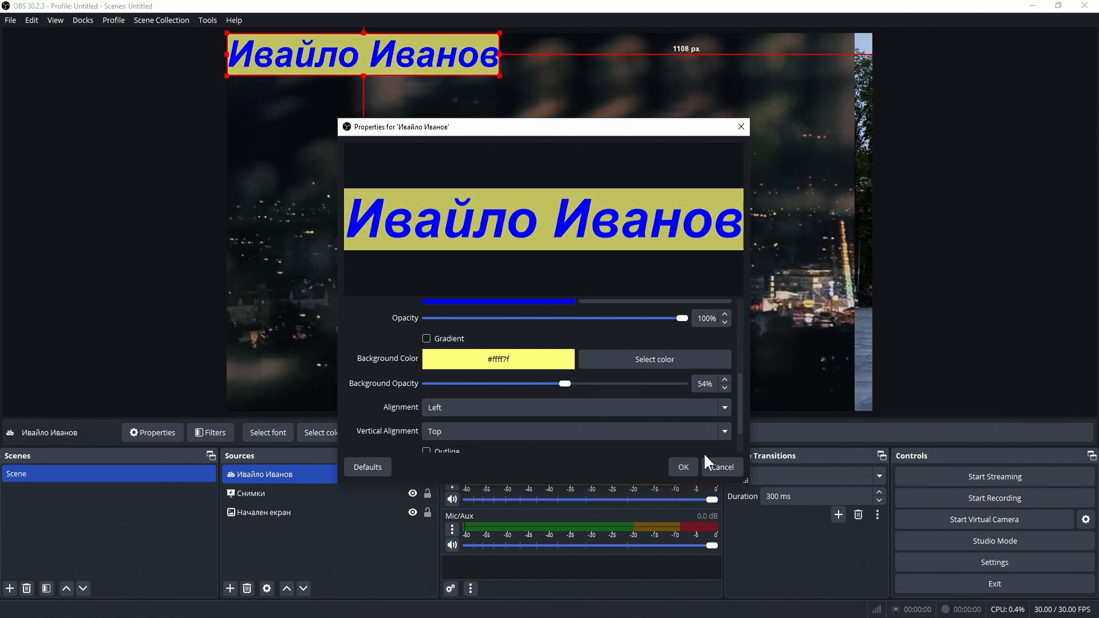
pyautogui.click(685, 465)
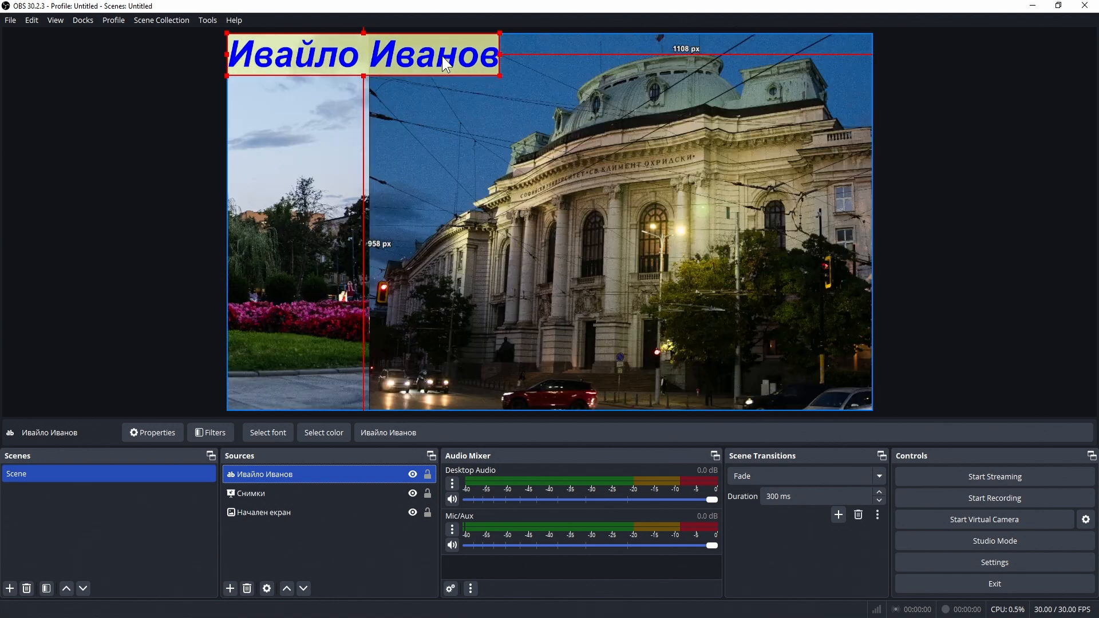
# Step: Place the yellow-backed name label at the bottom centre of the preview and shrink it
pyautogui.moveTo(442, 56); pyautogui.dragTo(626, 368)
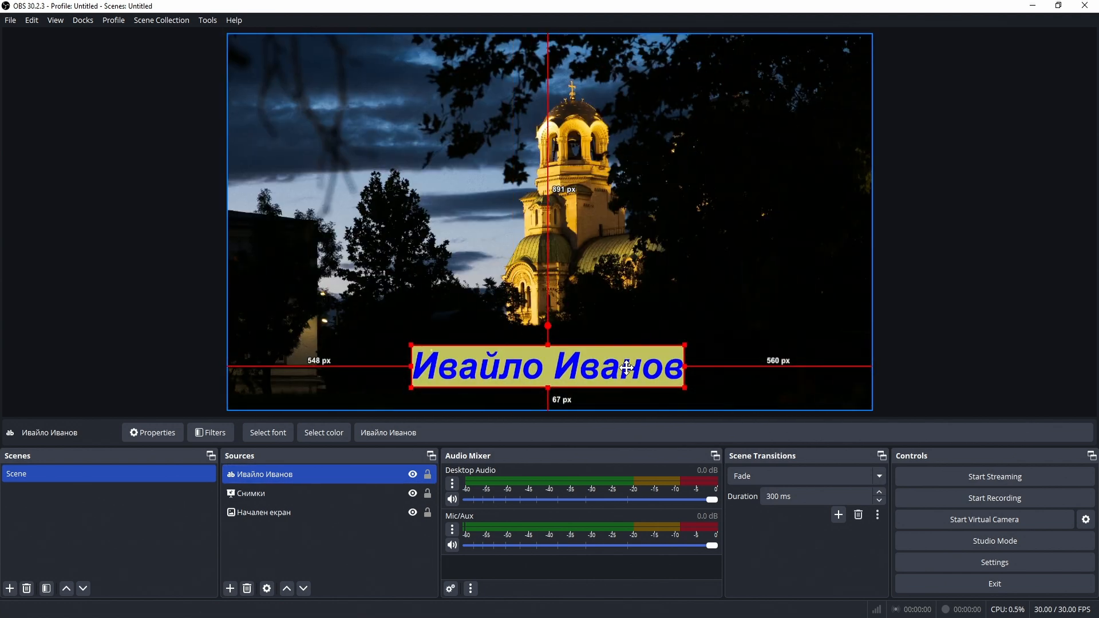
pyautogui.moveTo(690, 345); pyautogui.dragTo(615, 376)
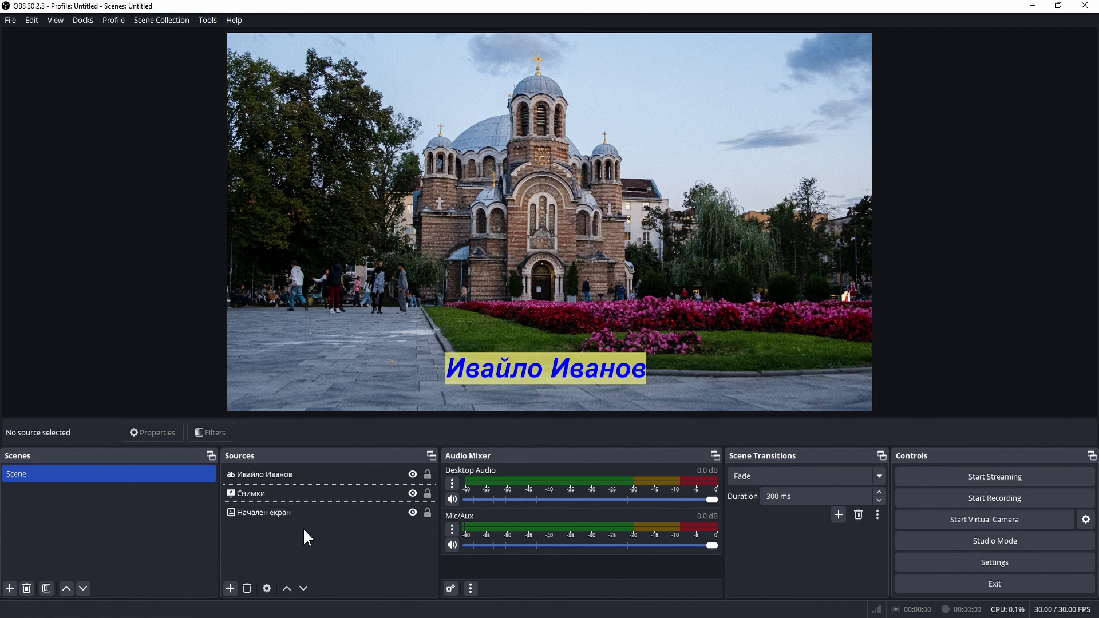
pyautogui.click(413, 480)
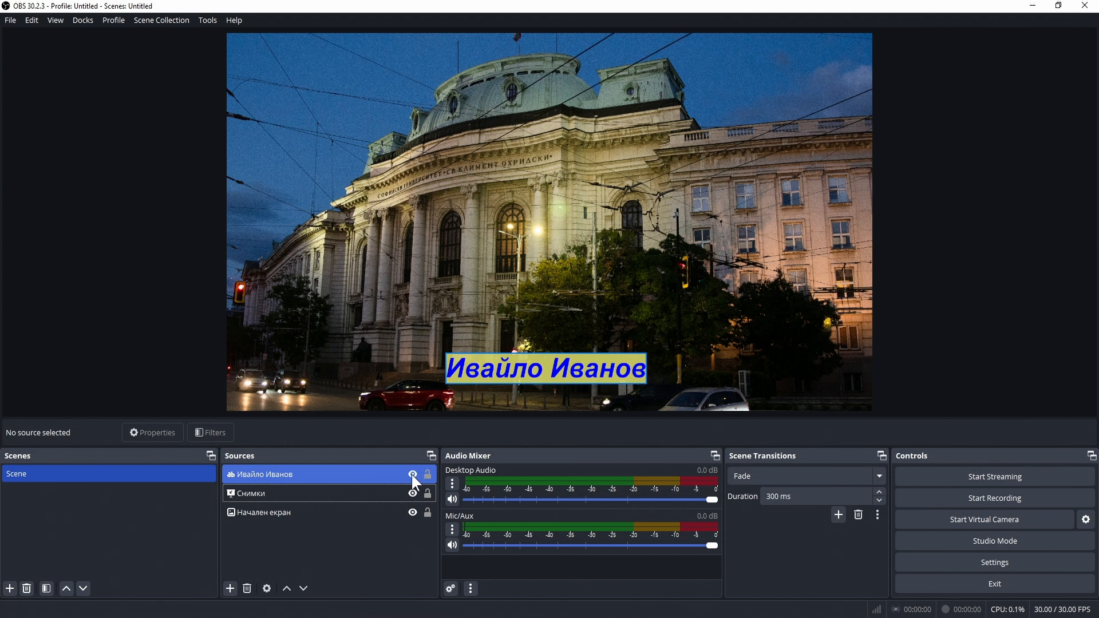
pyautogui.click(413, 475)
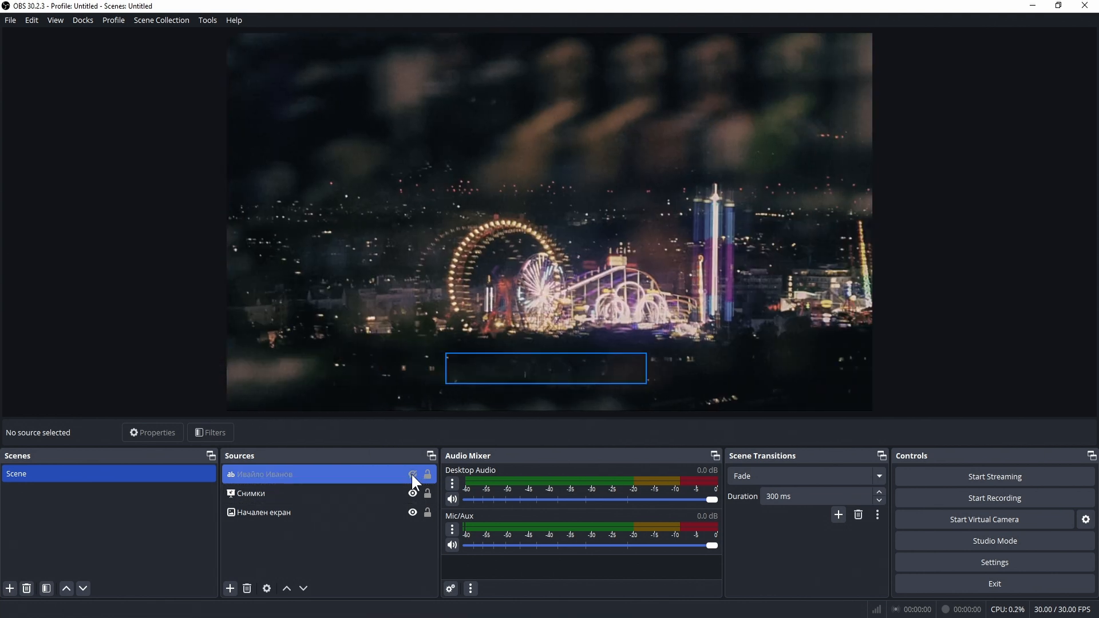
pyautogui.click(391, 536)
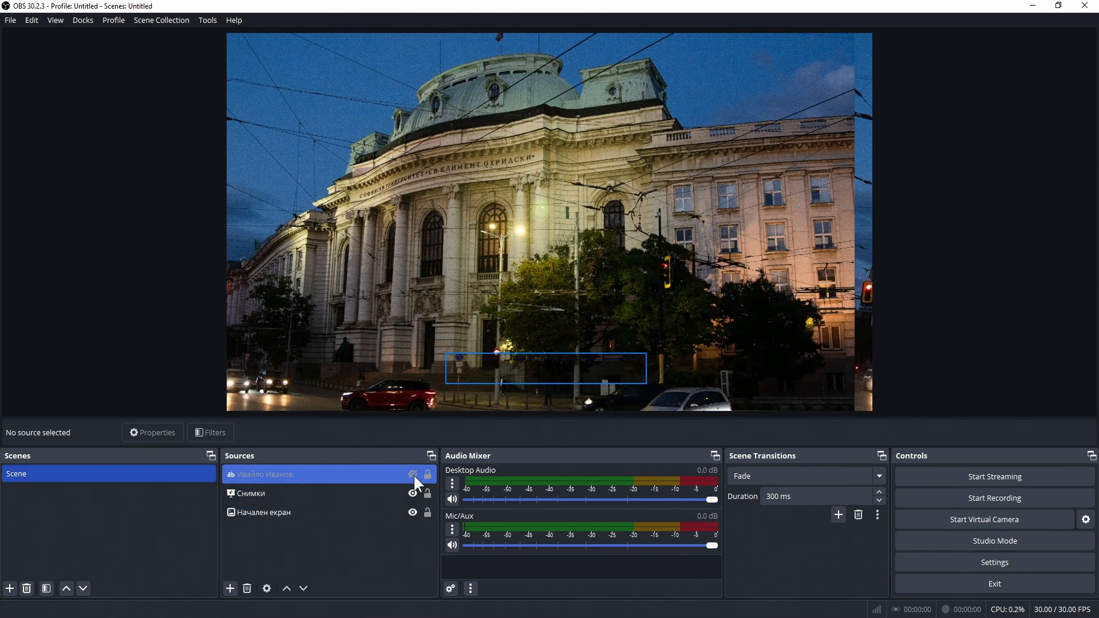
pyautogui.click(413, 472)
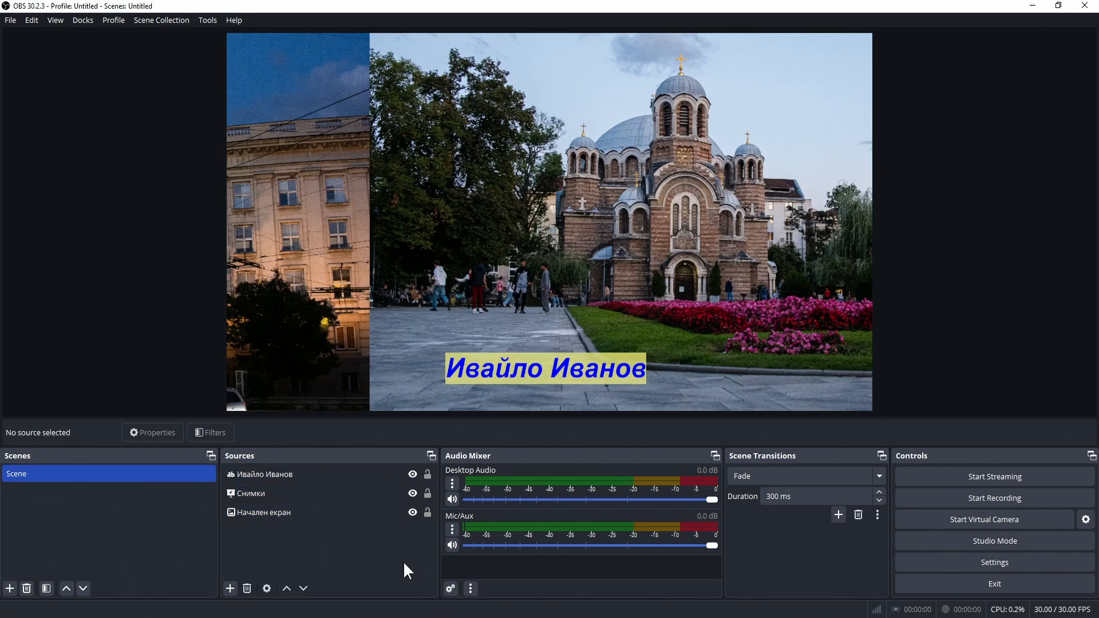
pyautogui.click(357, 477)
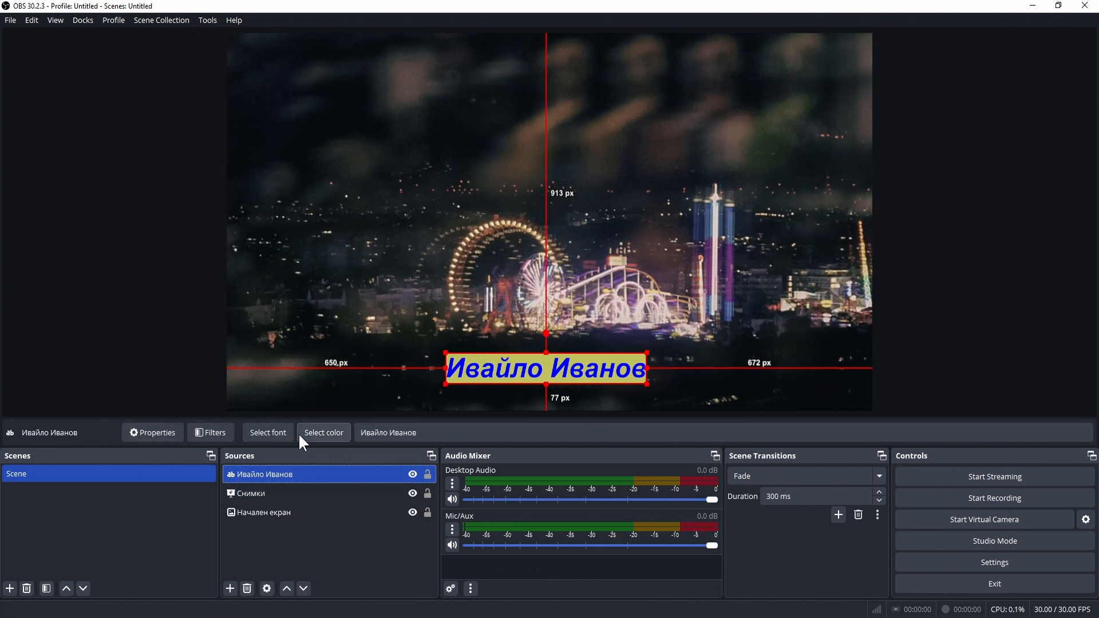
pyautogui.click(428, 430)
pyautogui.doubleClick(428, 430)
pyautogui.moveTo(428, 429); pyautogui.dragTo(332, 518)
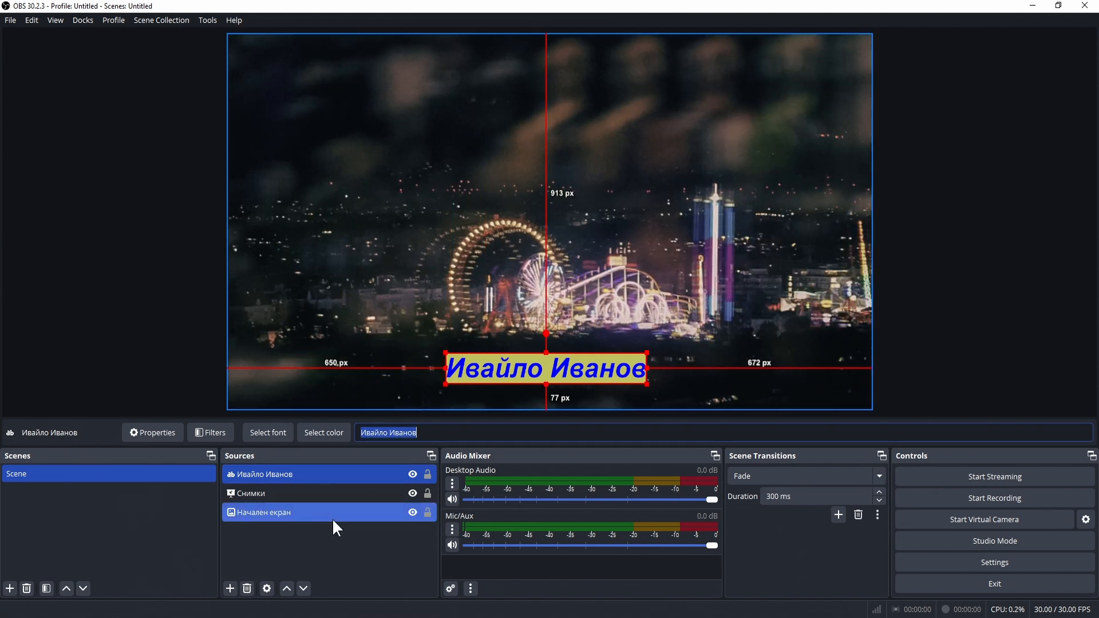
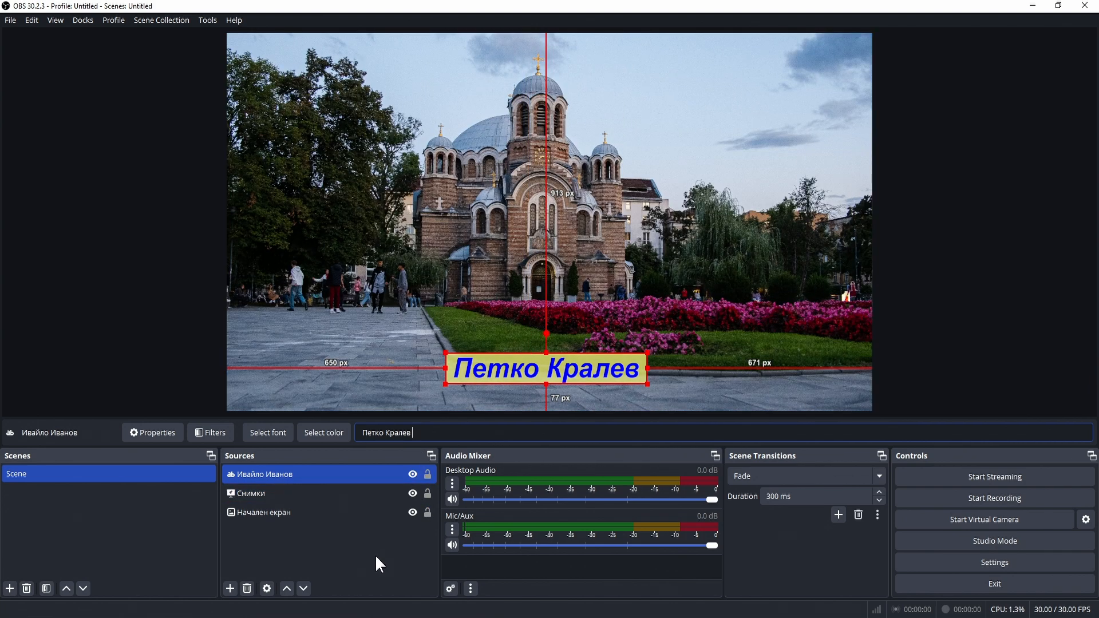
pyautogui.click(376, 554)
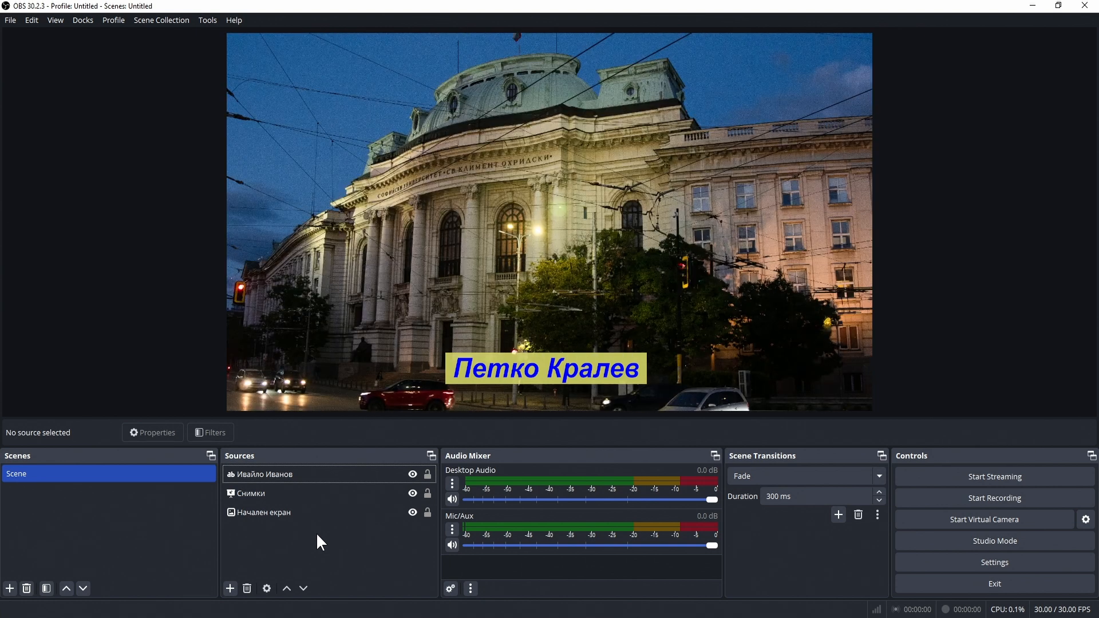
# Step: Add a Color Source named 'Цветна подложка' to the scene
pyautogui.click(230, 589)
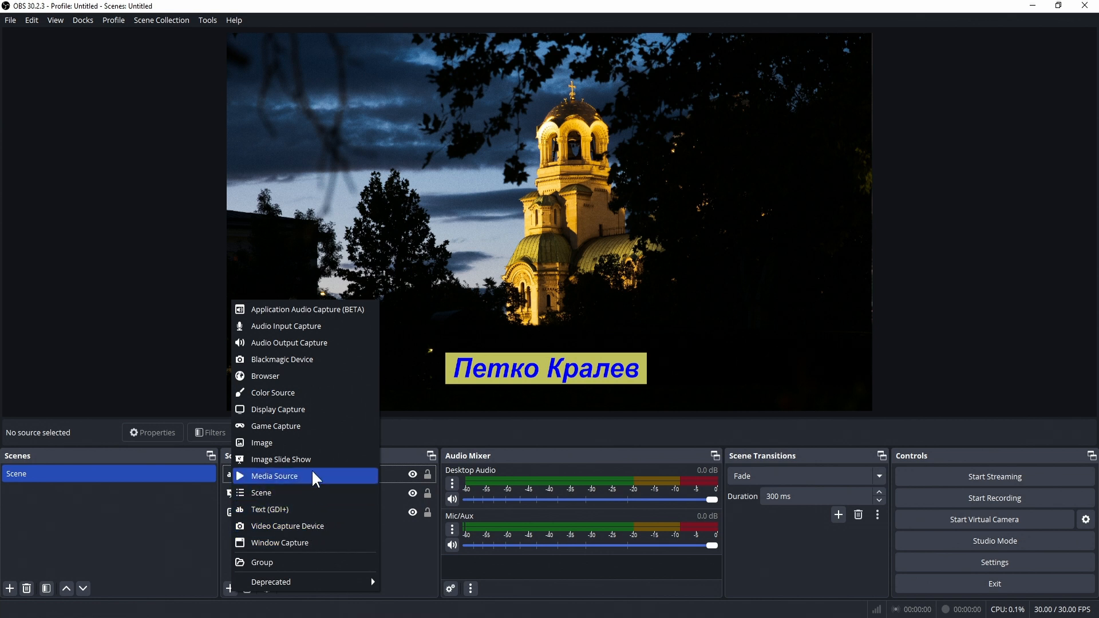
pyautogui.click(304, 392)
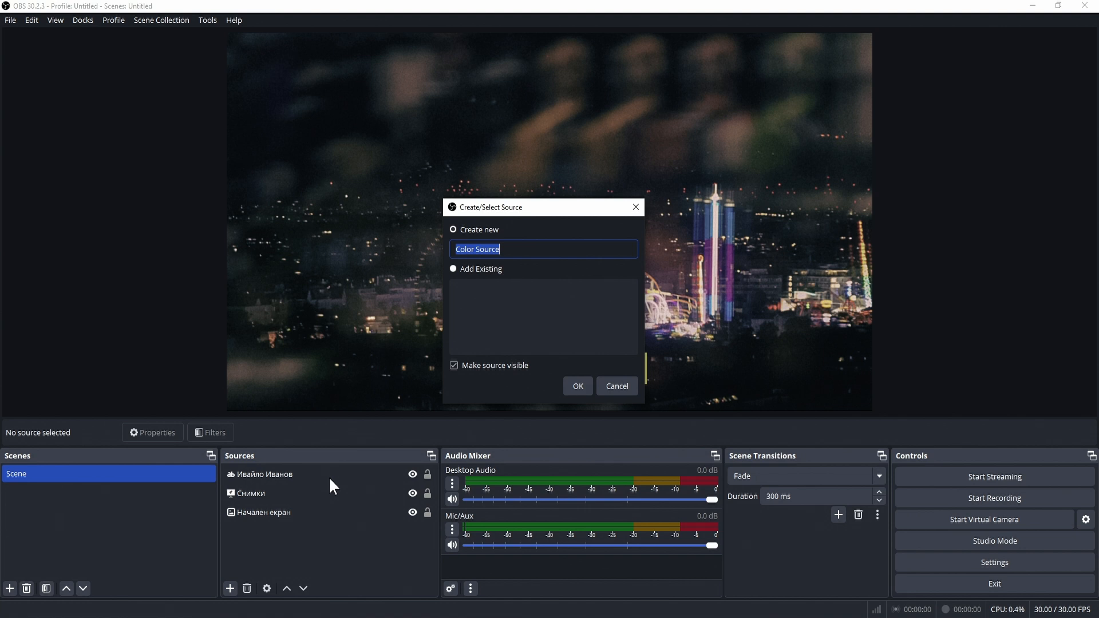
pyautogui.write('Ц')
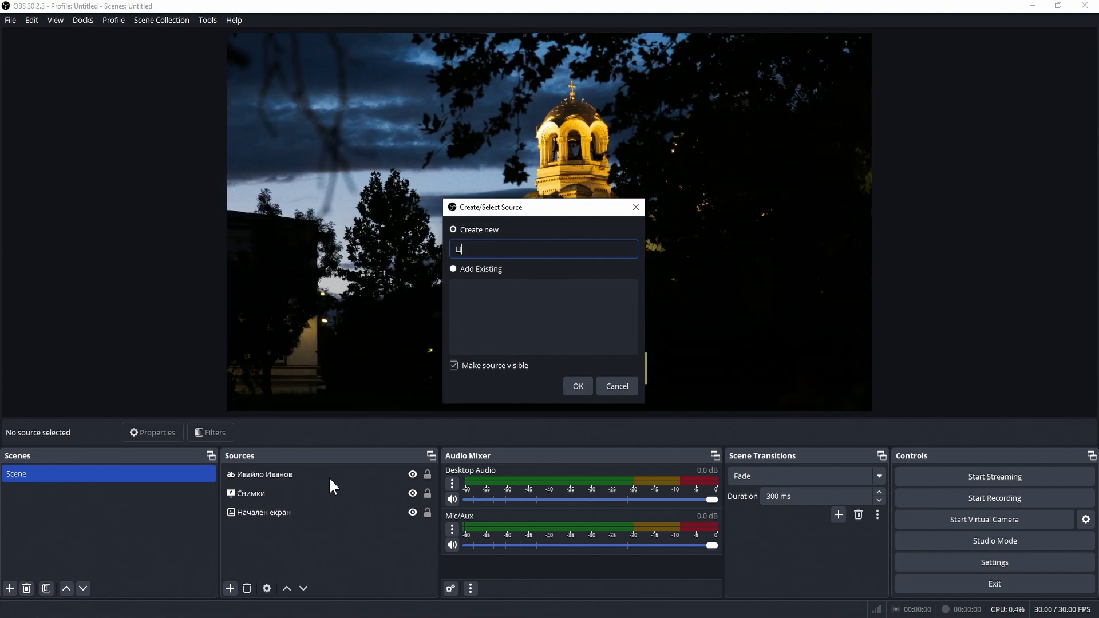
pyautogui.write('ветна подложка')
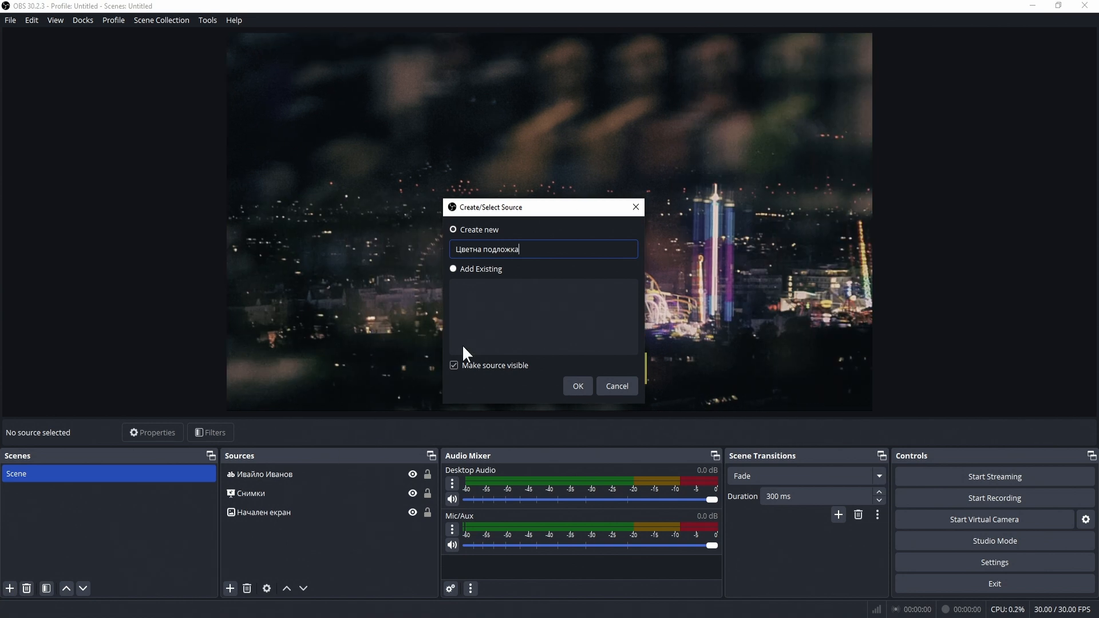
pyautogui.click(575, 386)
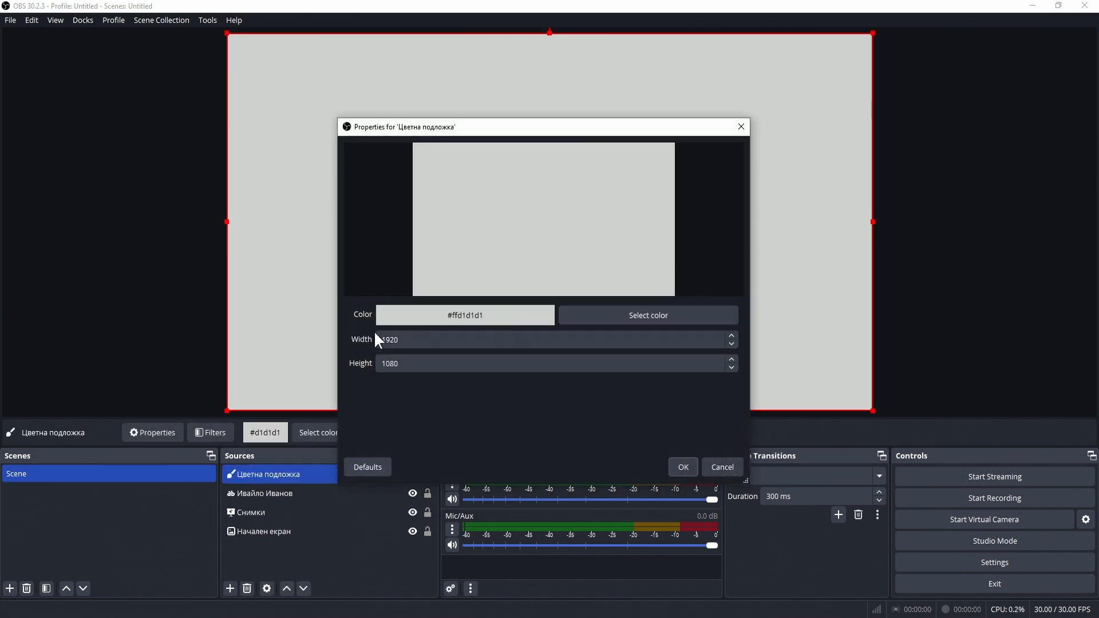
# Step: Make the colour panel orange #ffaa00 with a width of 960 pixels
pyautogui.click(634, 315)
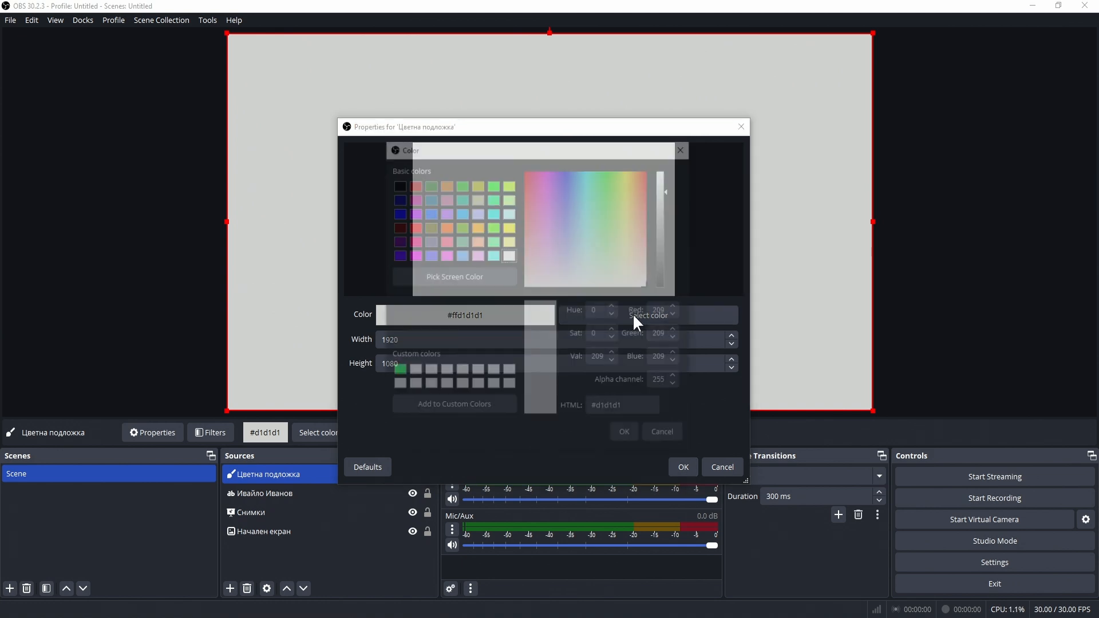
pyautogui.click(477, 227)
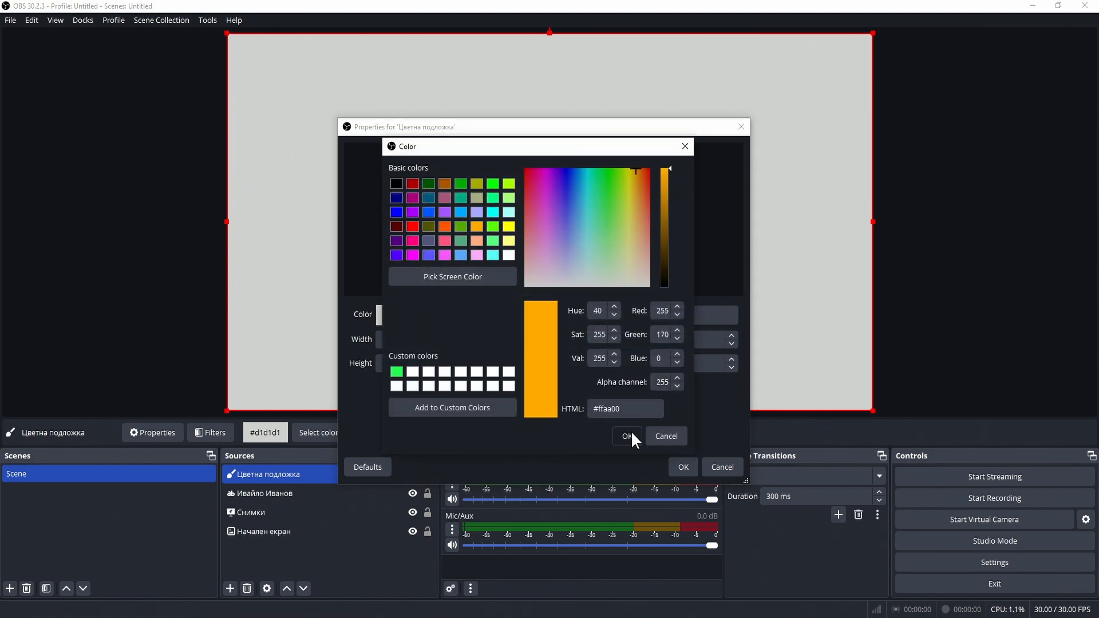
pyautogui.click(630, 436)
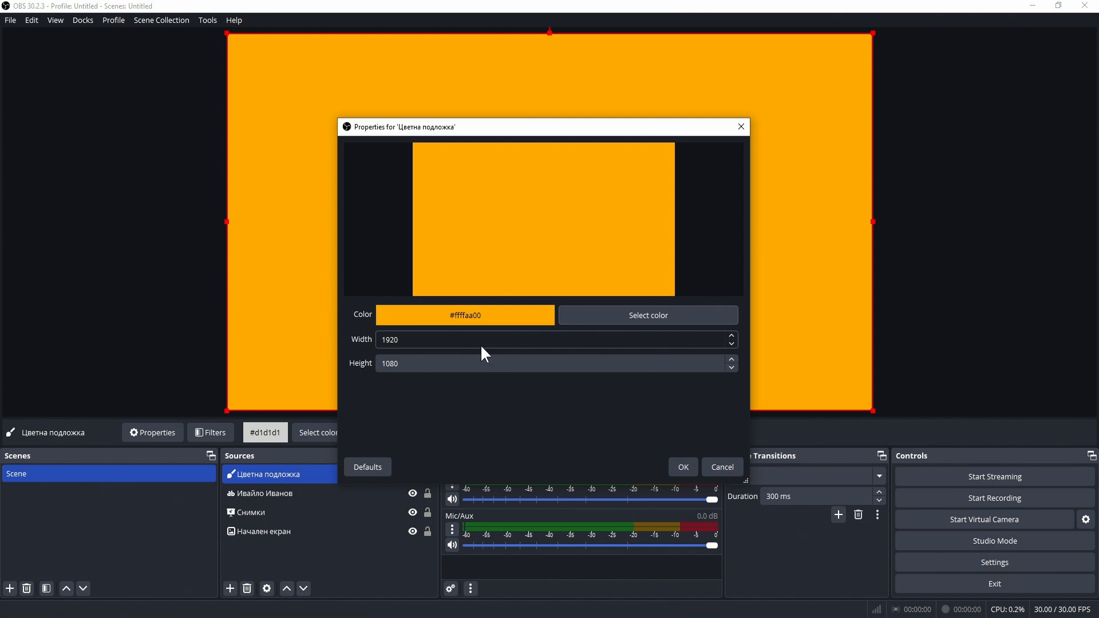
pyautogui.doubleClick(431, 342)
pyautogui.write('960')
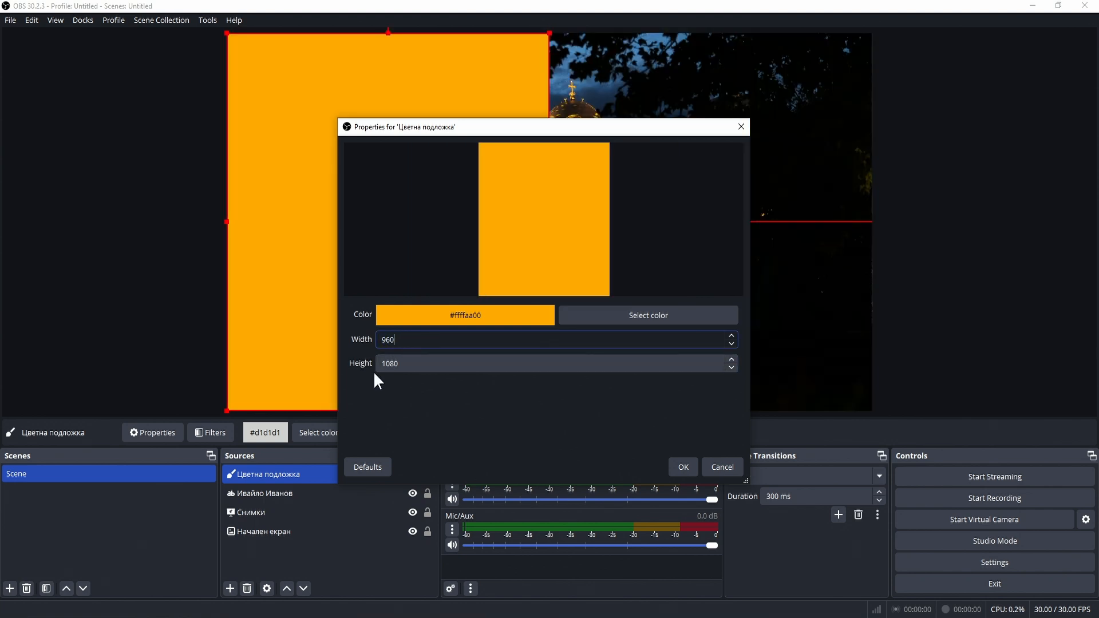
pyautogui.click(684, 467)
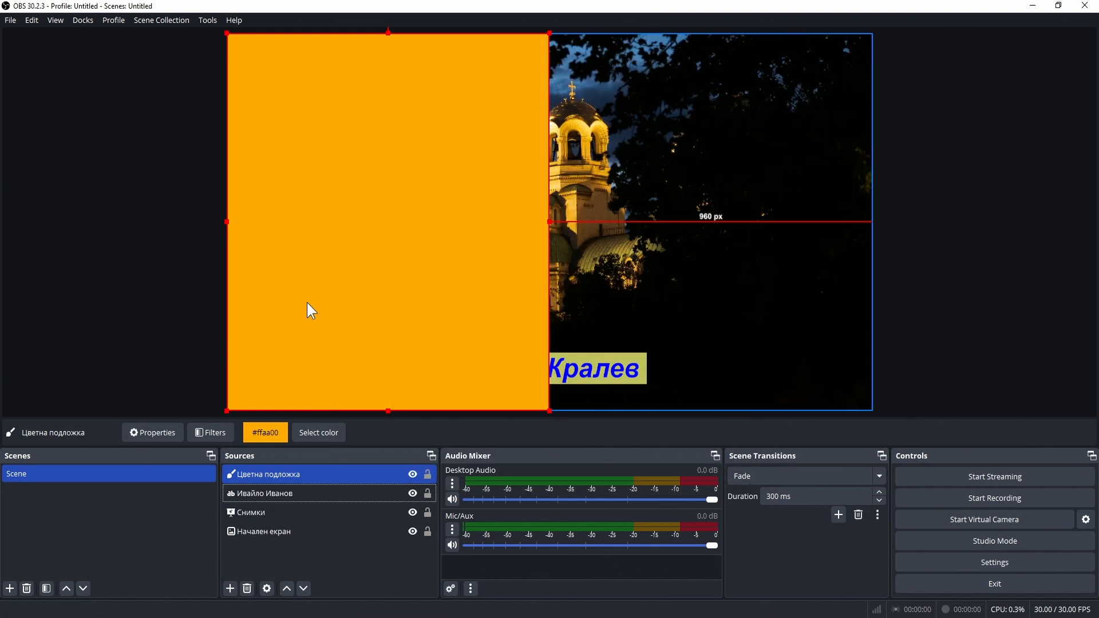
# Step: Drag the orange panel over the canvas's right half and recolour it purple #5500ff
pyautogui.moveTo(357, 361); pyautogui.dragTo(679, 355)
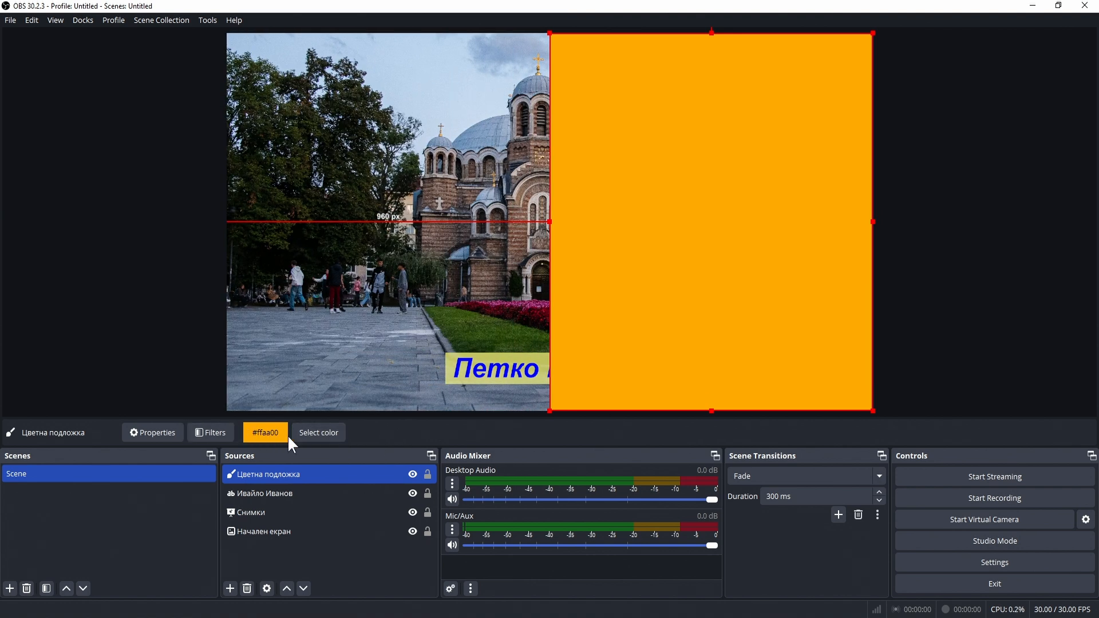
pyautogui.click(305, 431)
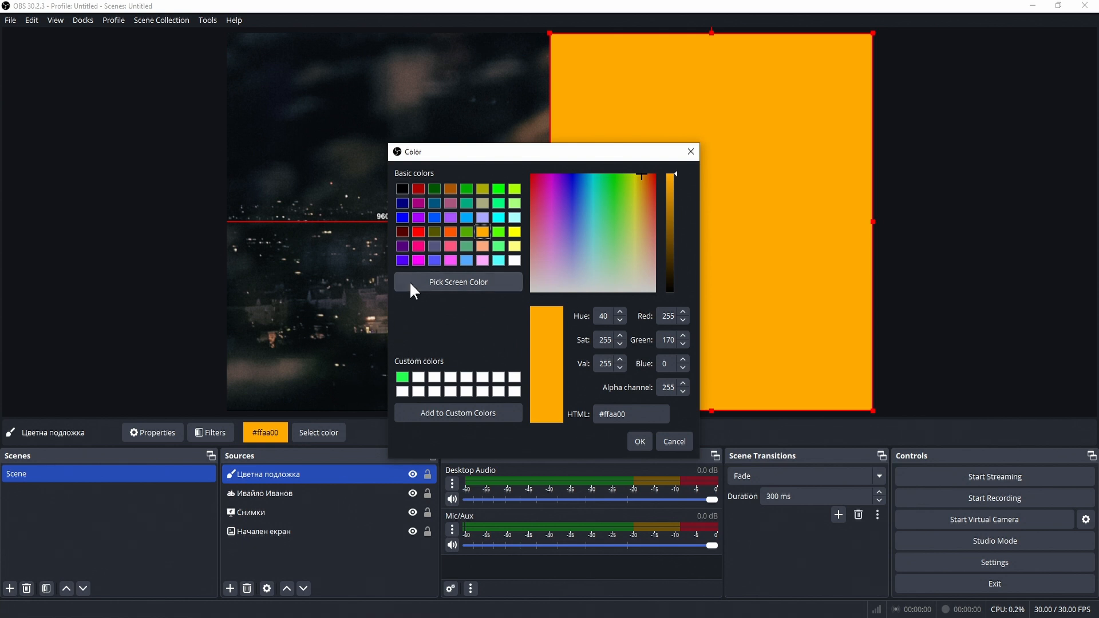
pyautogui.click(403, 259)
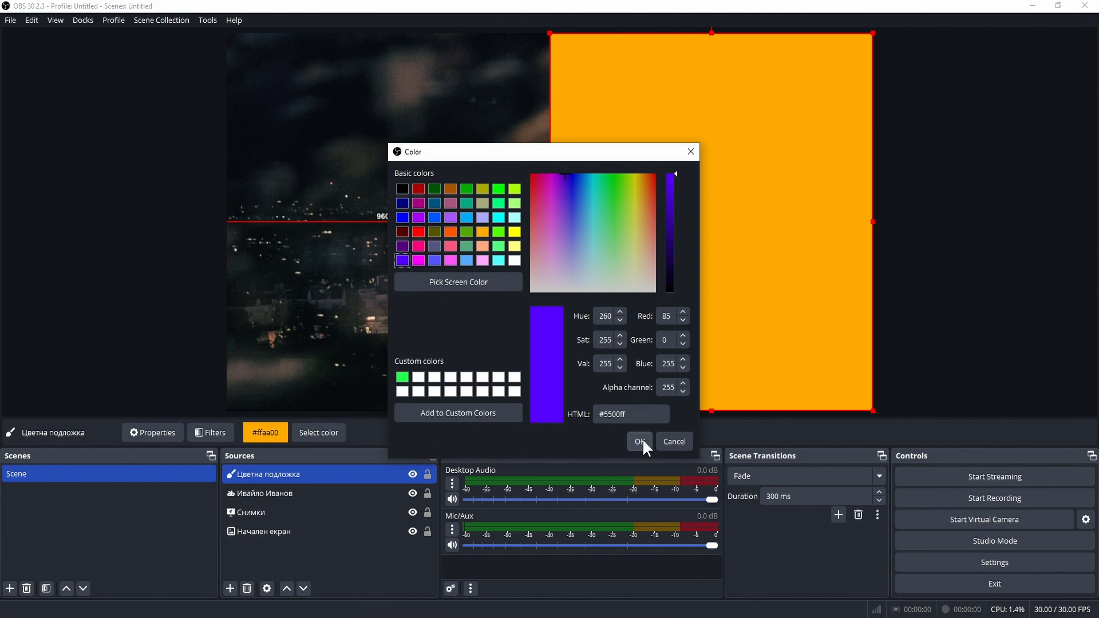
pyautogui.click(641, 440)
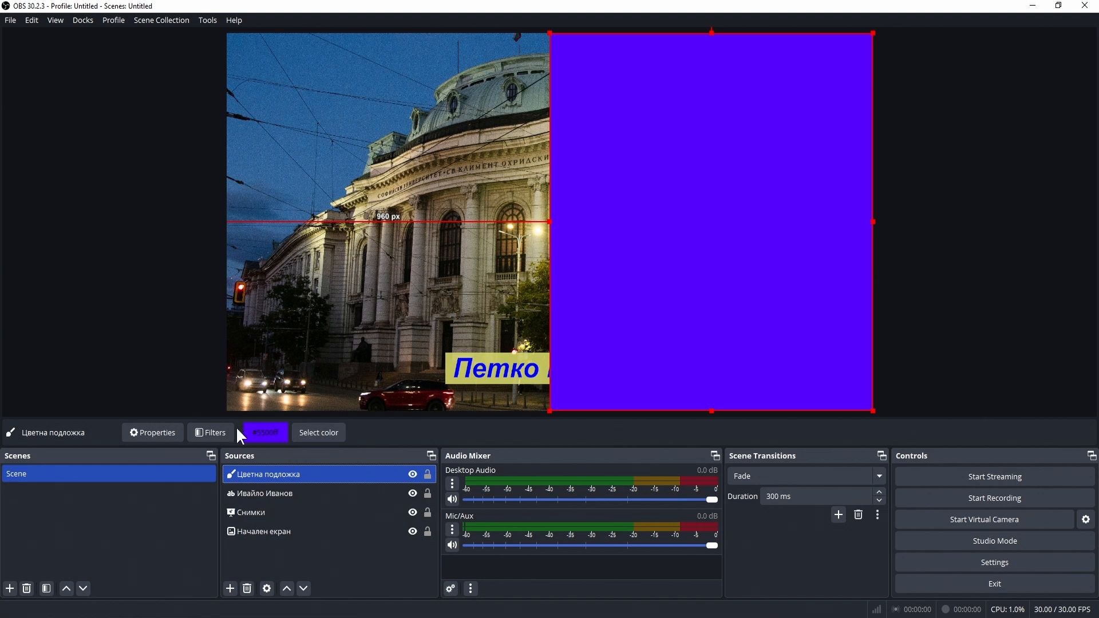
# Step: Add a Color Correction filter named 'Прозрачност' to the purple panel with opacity about 0.43
pyautogui.click(213, 432)
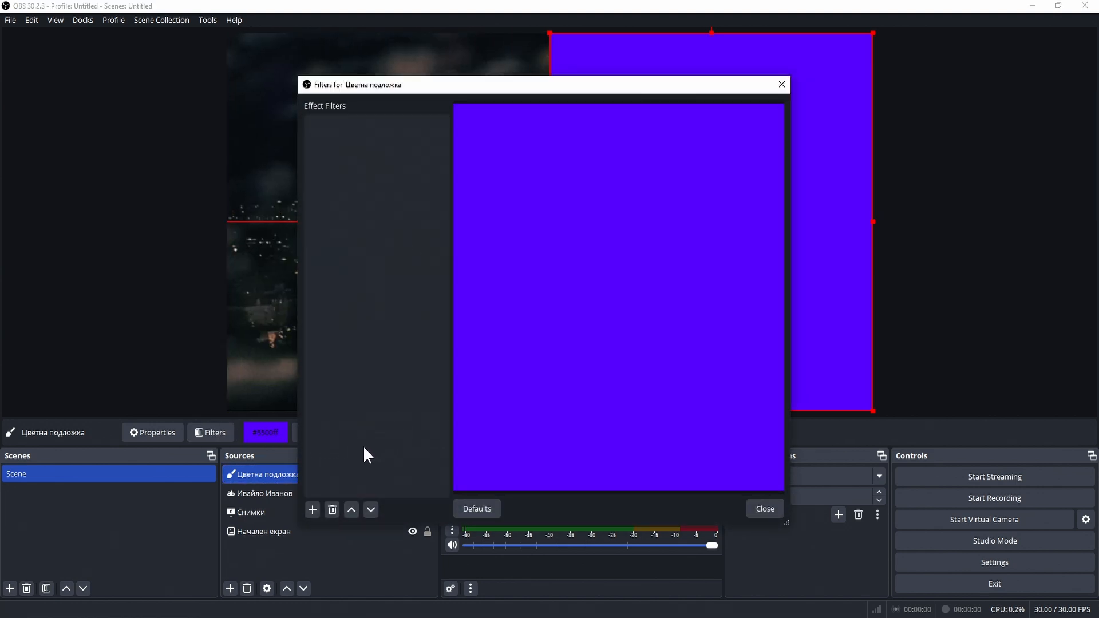
pyautogui.click(314, 510)
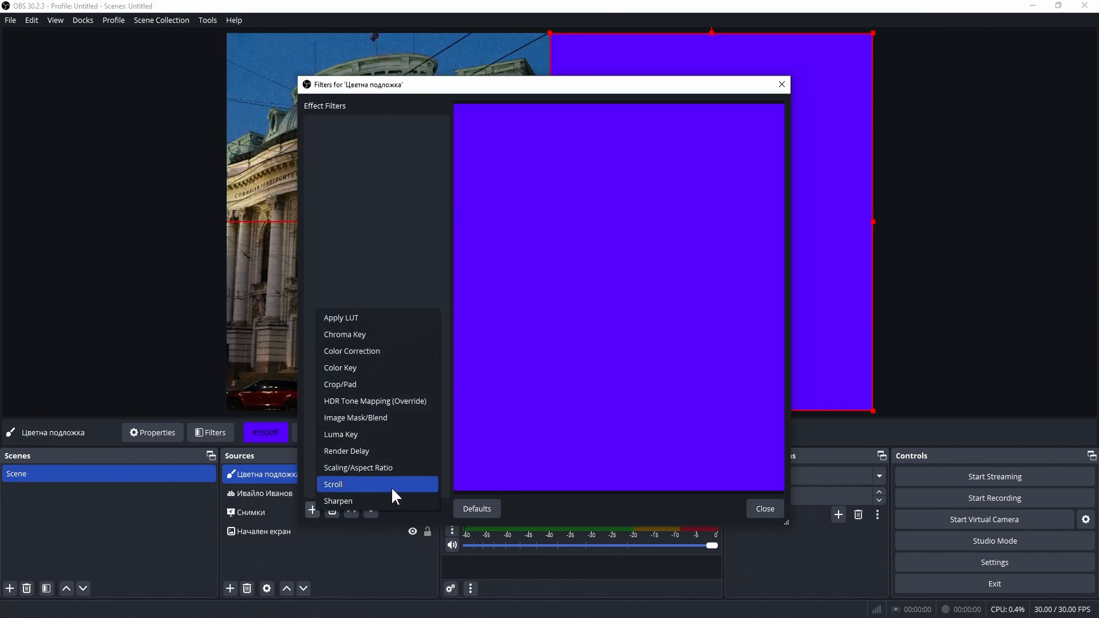
pyautogui.click(405, 350)
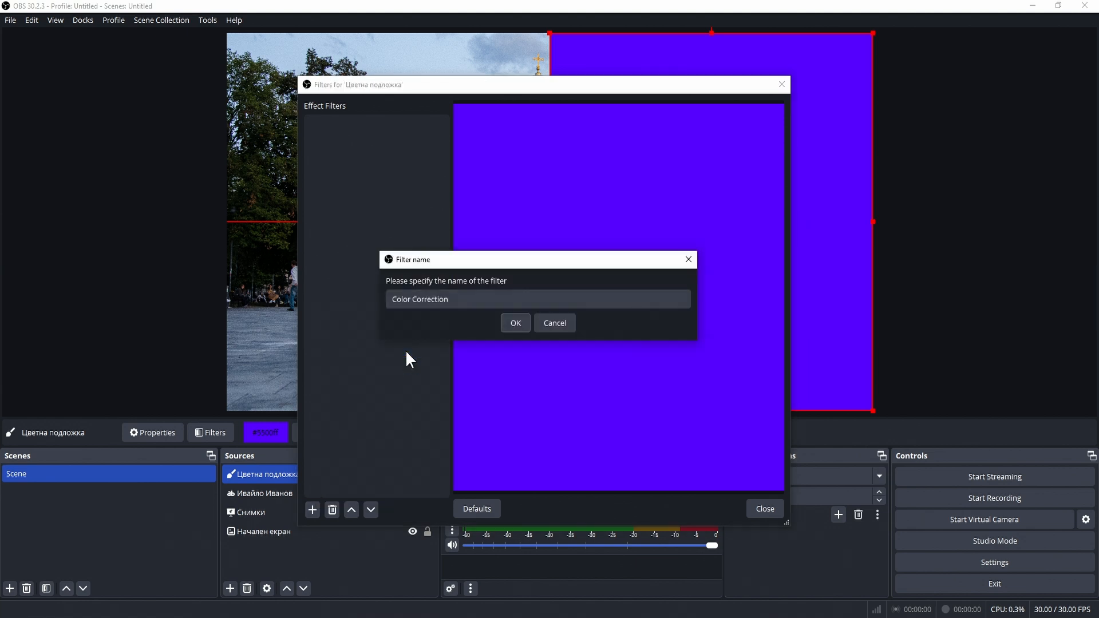
pyautogui.doubleClick(430, 299)
pyautogui.tripleClick(473, 296)
pyautogui.write('Прозрачност')
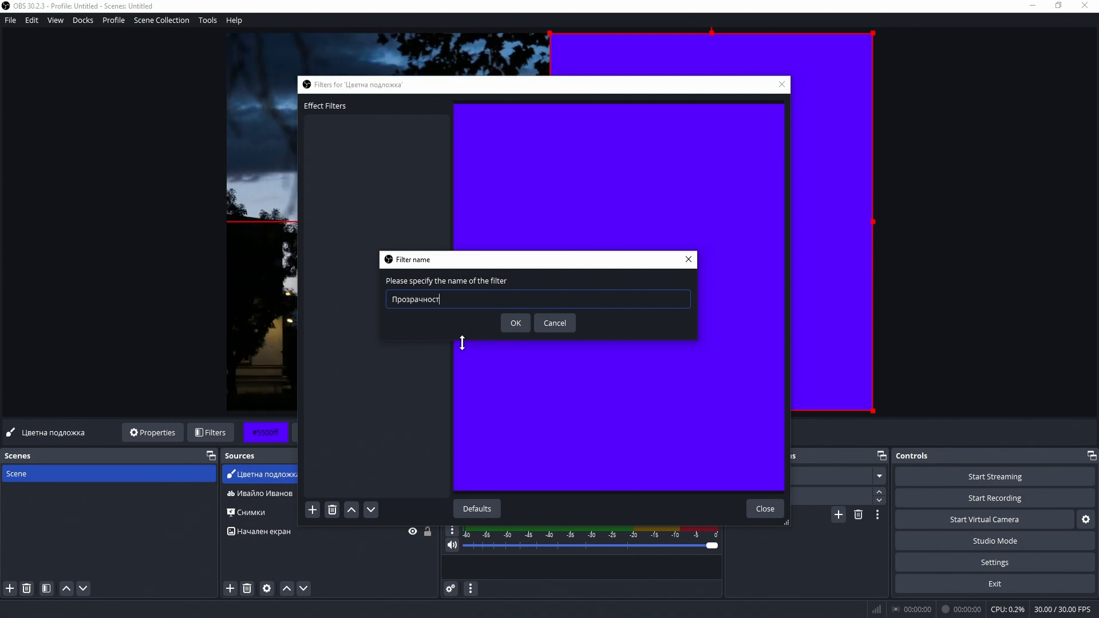
pyautogui.press('Return')
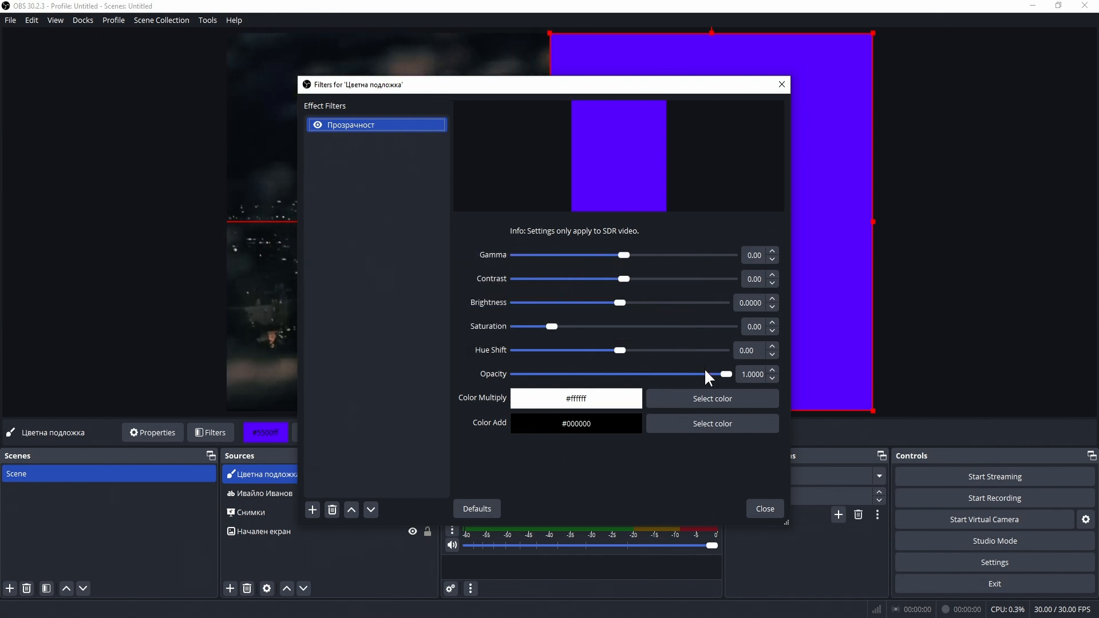
pyautogui.moveTo(727, 373); pyautogui.dragTo(609, 371)
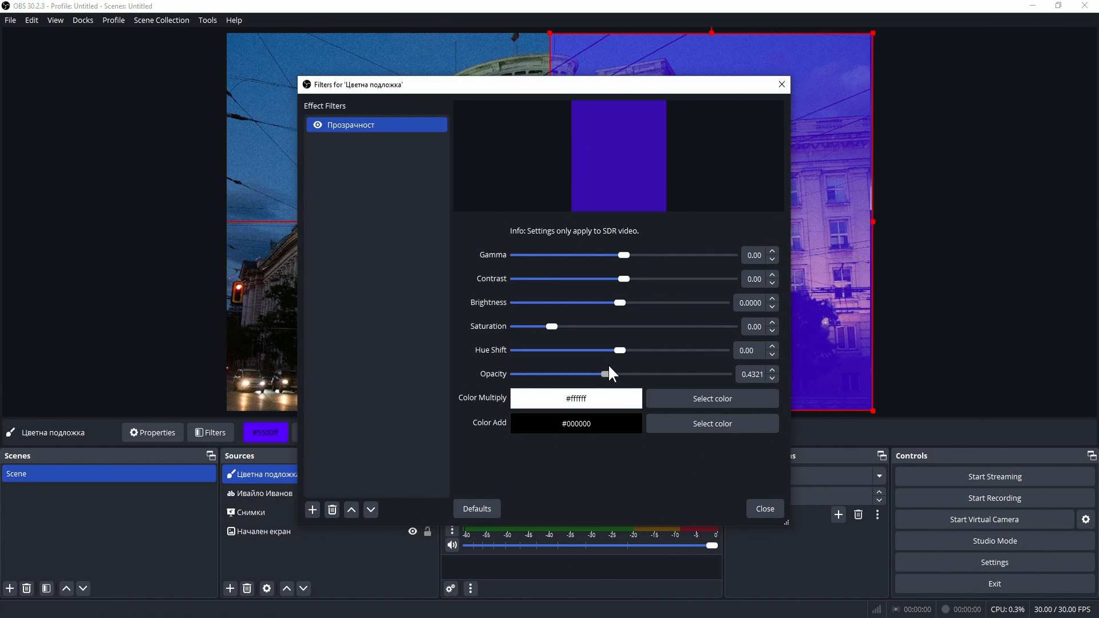
pyautogui.click(757, 508)
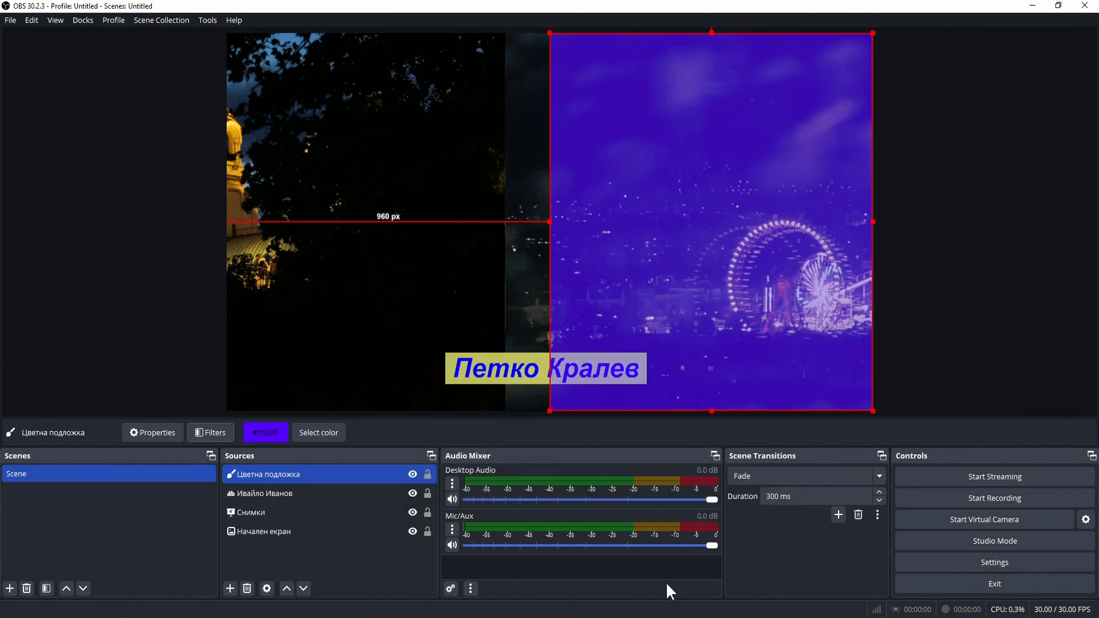